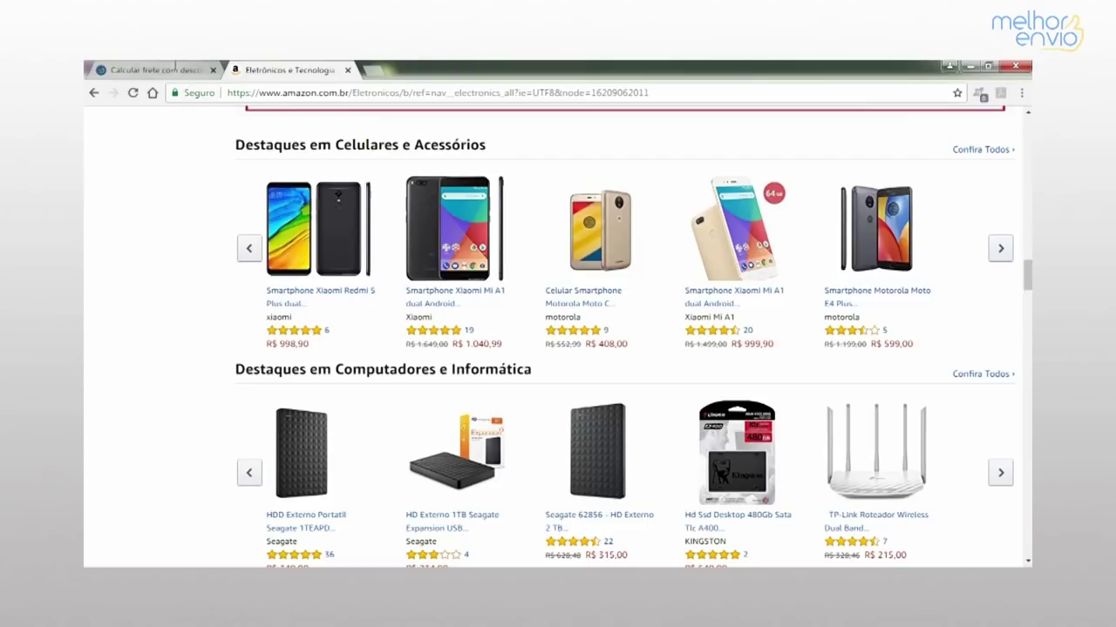
# Log in to the Melhor Envio account by entering the account e-mail and password
pyautogui.click(938, 133)
pyautogui.click(376, 270)
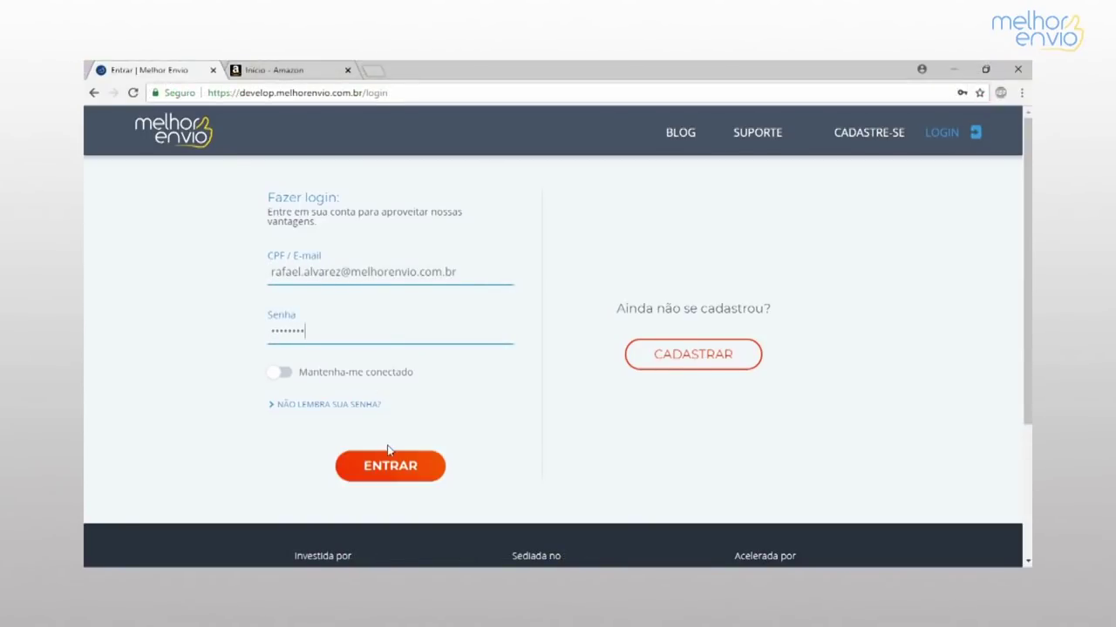
pyautogui.click(389, 467)
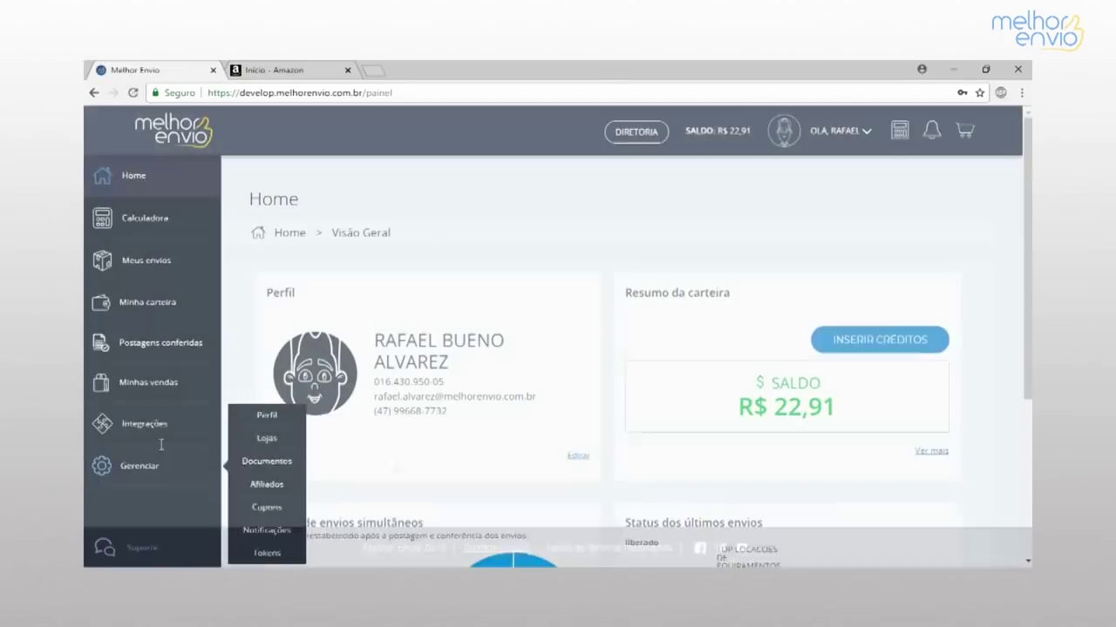
# Generate a new shipping table in the Amazon integration for the sender's postal code (CEP) and download it
pyautogui.click(156, 431)
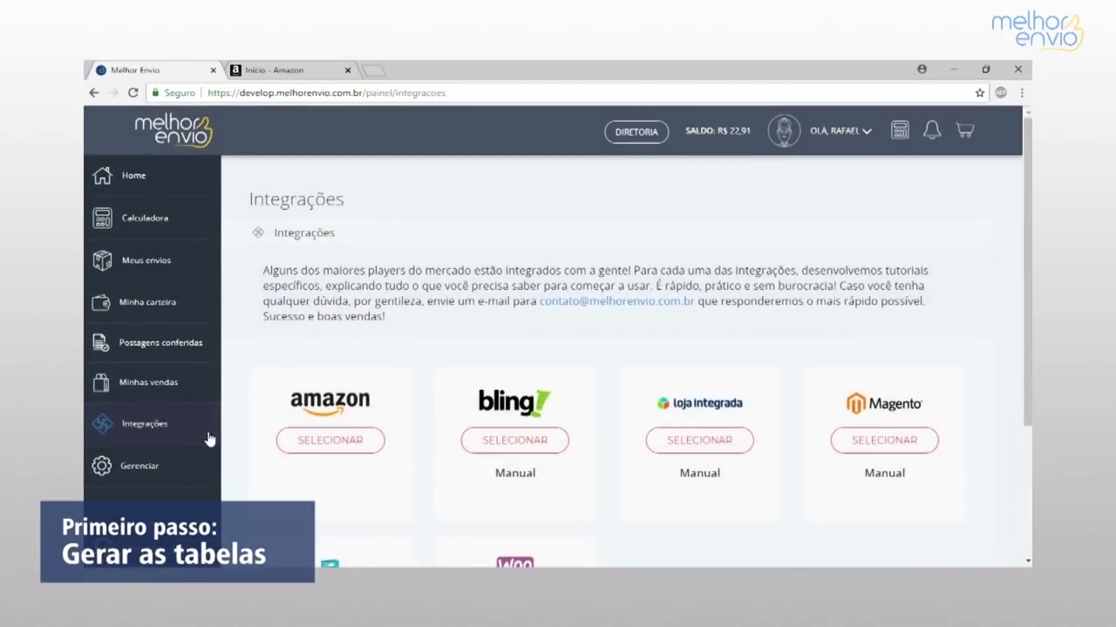
pyautogui.click(312, 442)
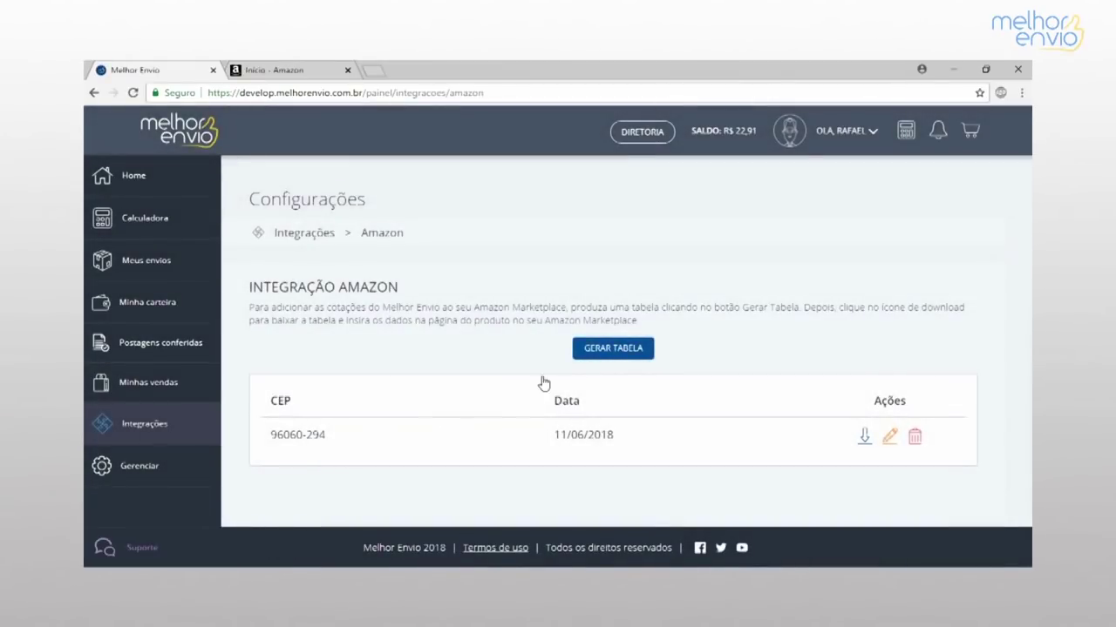
pyautogui.click(601, 350)
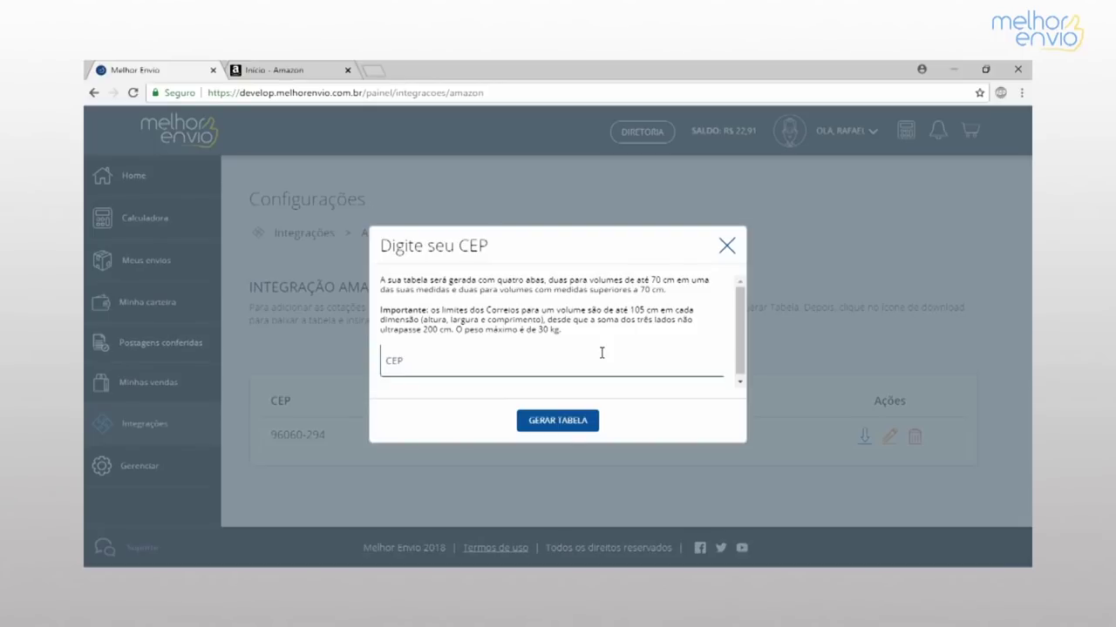
pyautogui.click(593, 358)
pyautogui.write('96.040-810')
pyautogui.click(575, 422)
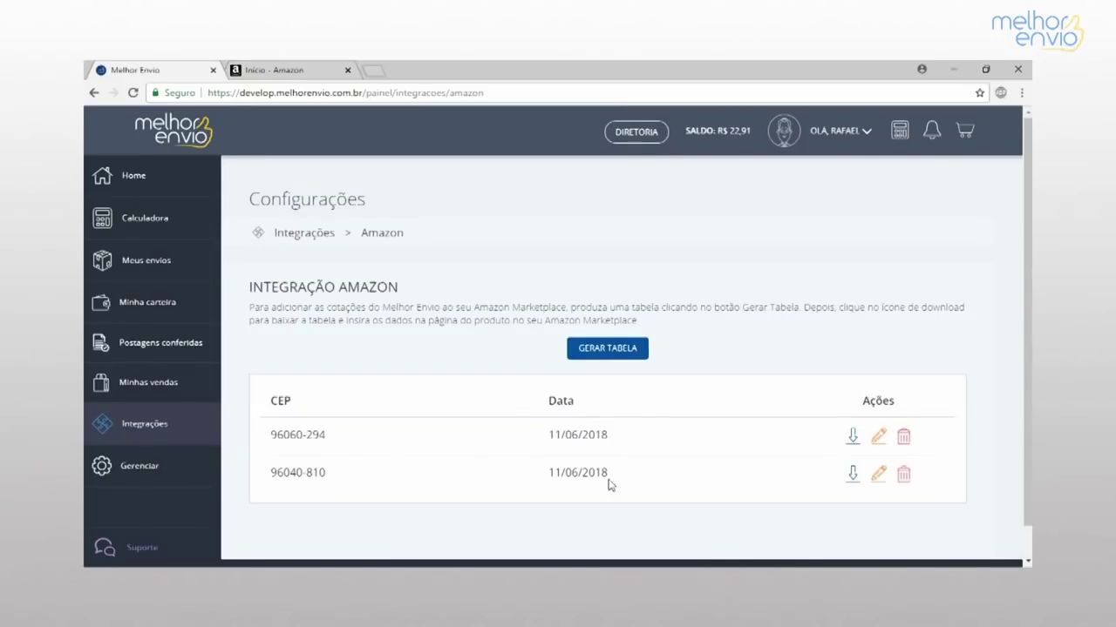
pyautogui.click(854, 475)
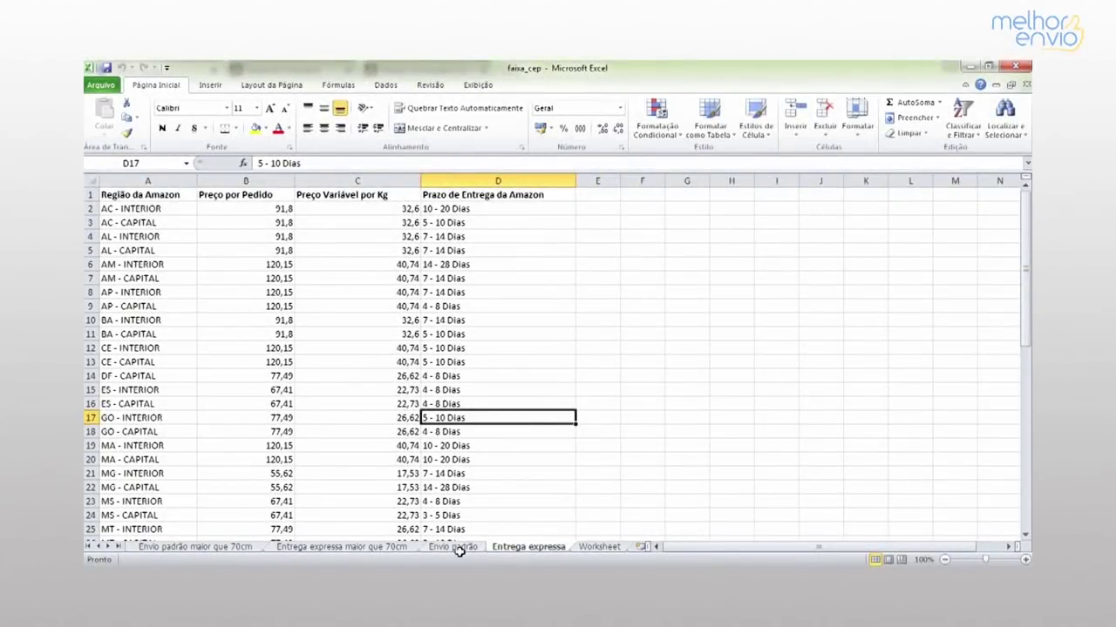
# Examine the region, price per order, variable price per kg and delivery time columns on the Envio padrão sheet
pyautogui.click(457, 547)
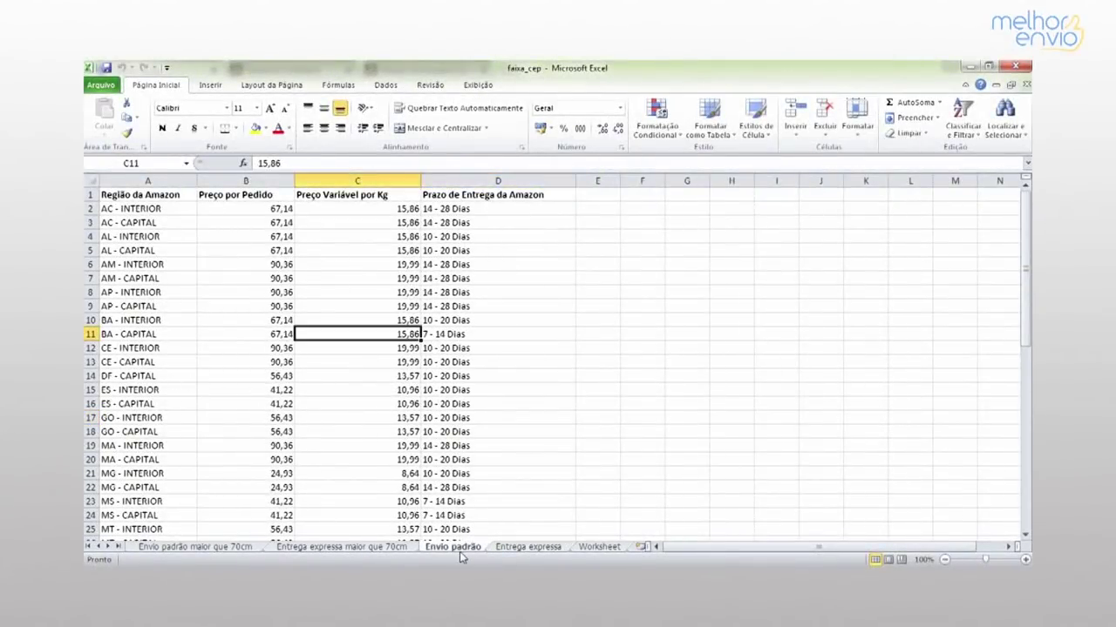
pyautogui.click(114, 210)
pyautogui.click(121, 221)
pyautogui.click(127, 236)
pyautogui.click(132, 249)
pyautogui.click(242, 280)
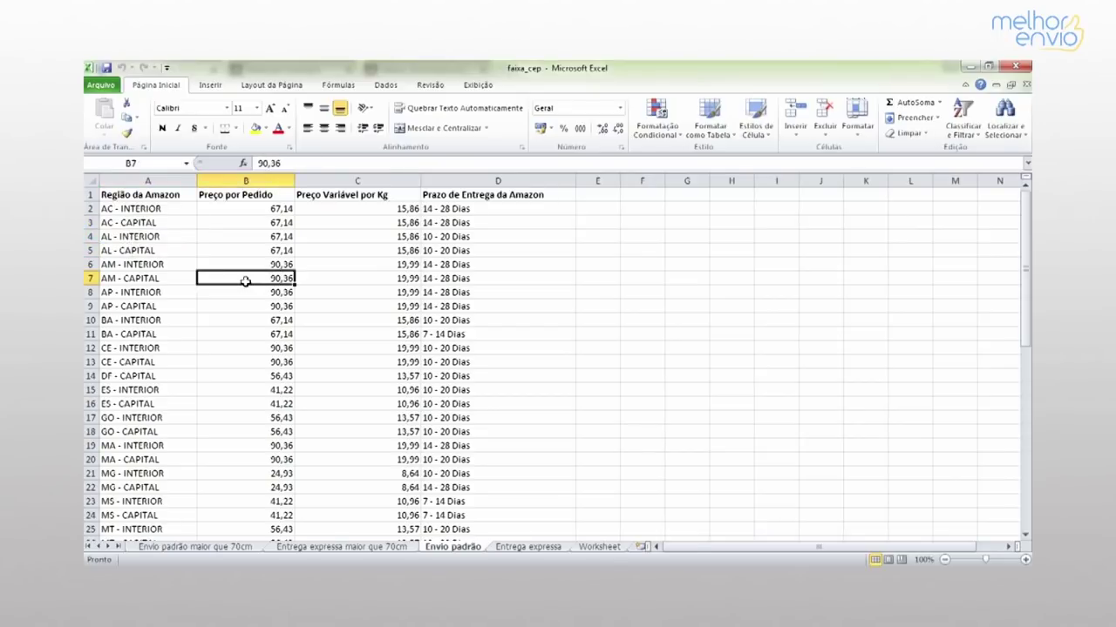
pyautogui.click(232, 196)
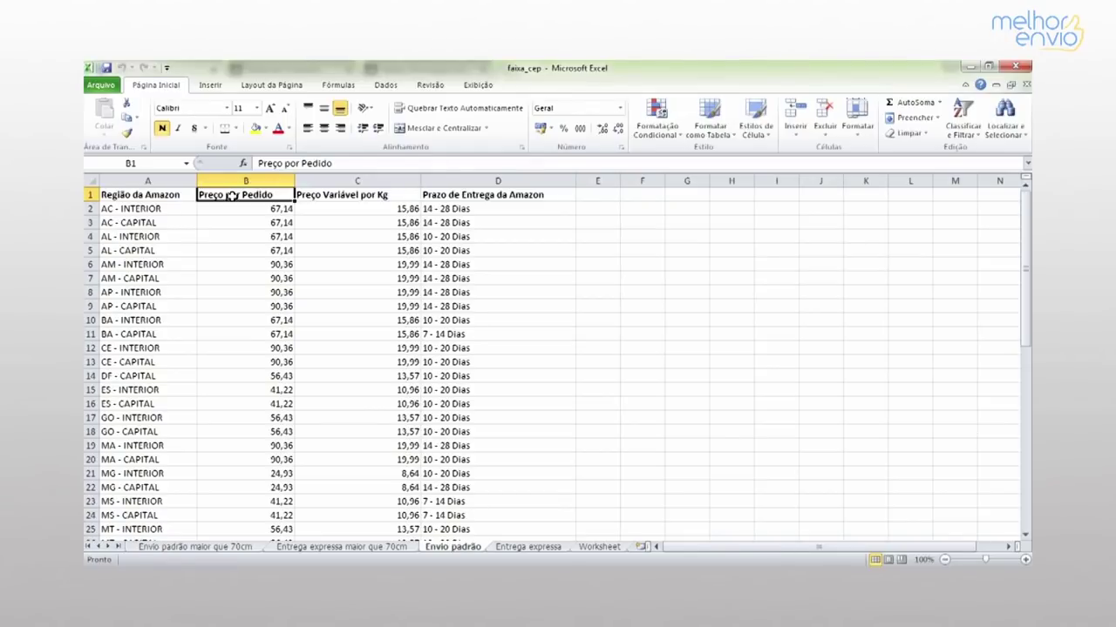
pyautogui.click(335, 197)
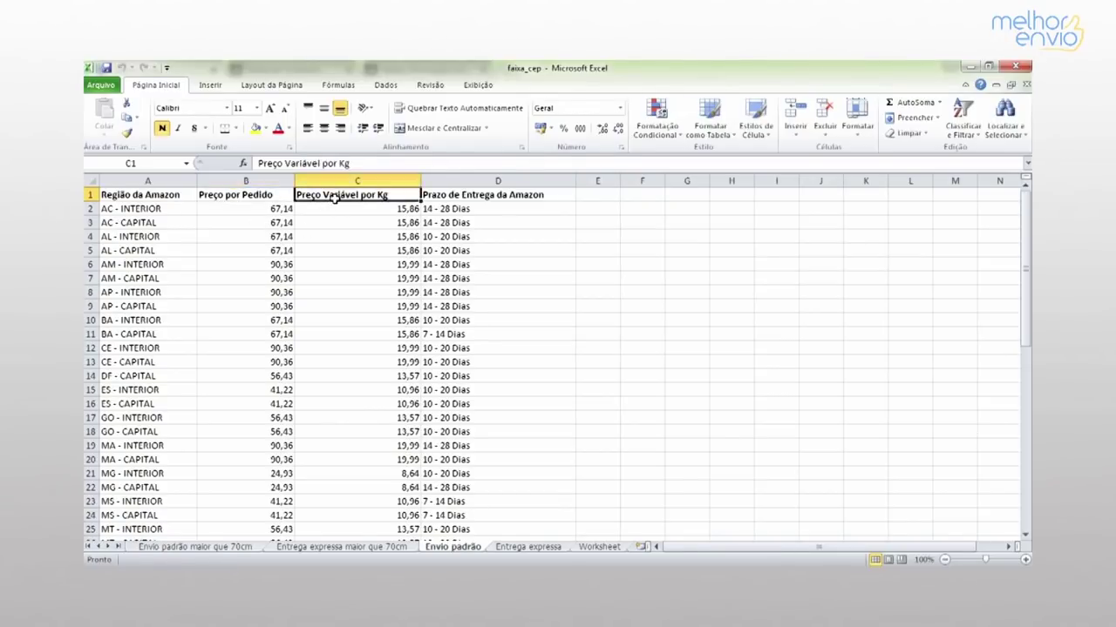
pyautogui.click(452, 196)
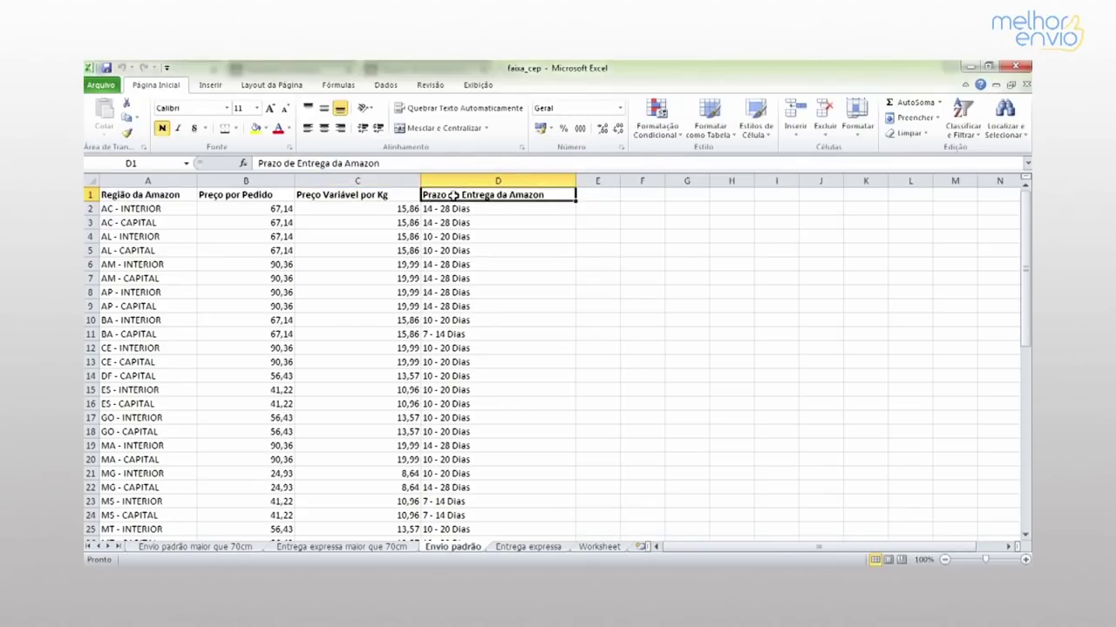
# Review the rates on the Entrega expressa, Envio padrão maior que 70cm and Entrega expressa maior que 70cm sheets
pyautogui.click(525, 549)
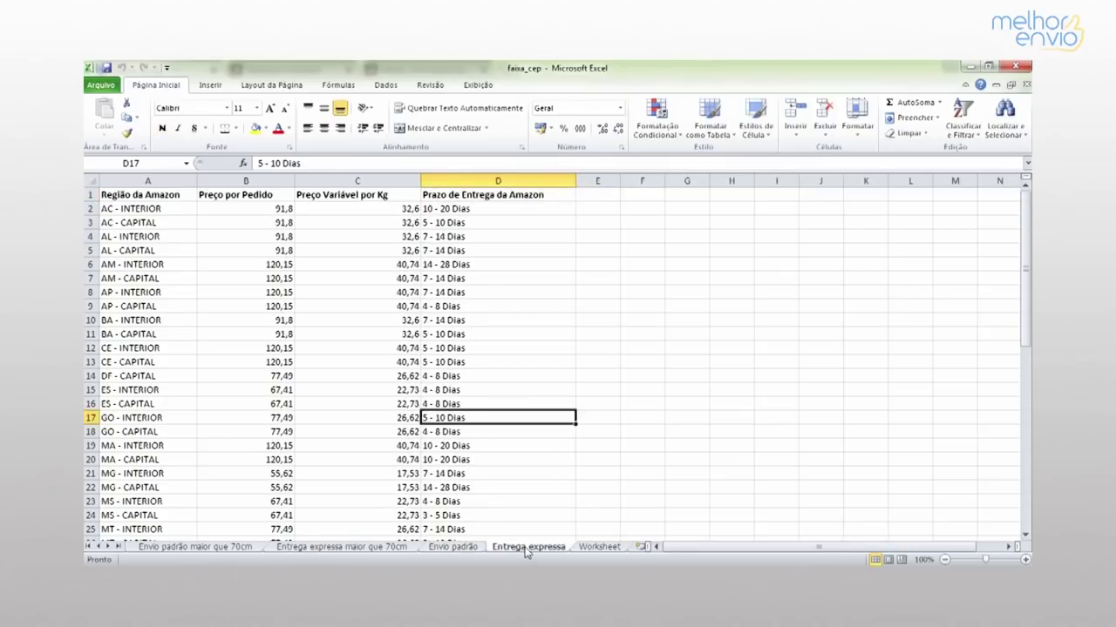
pyautogui.click(232, 225)
pyautogui.click(174, 261)
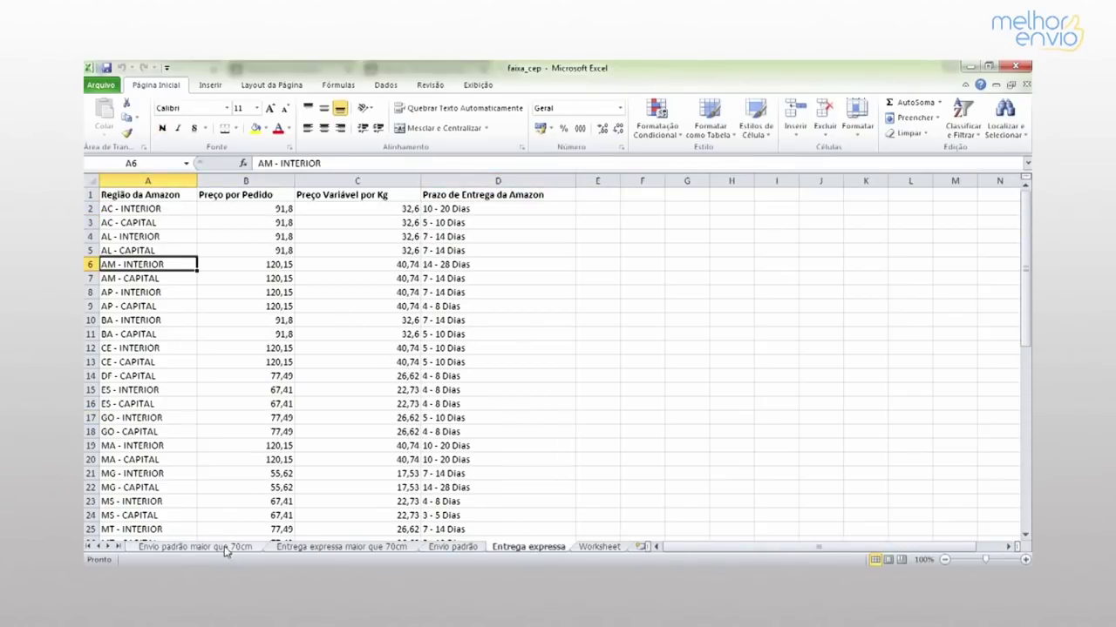
pyautogui.click(218, 547)
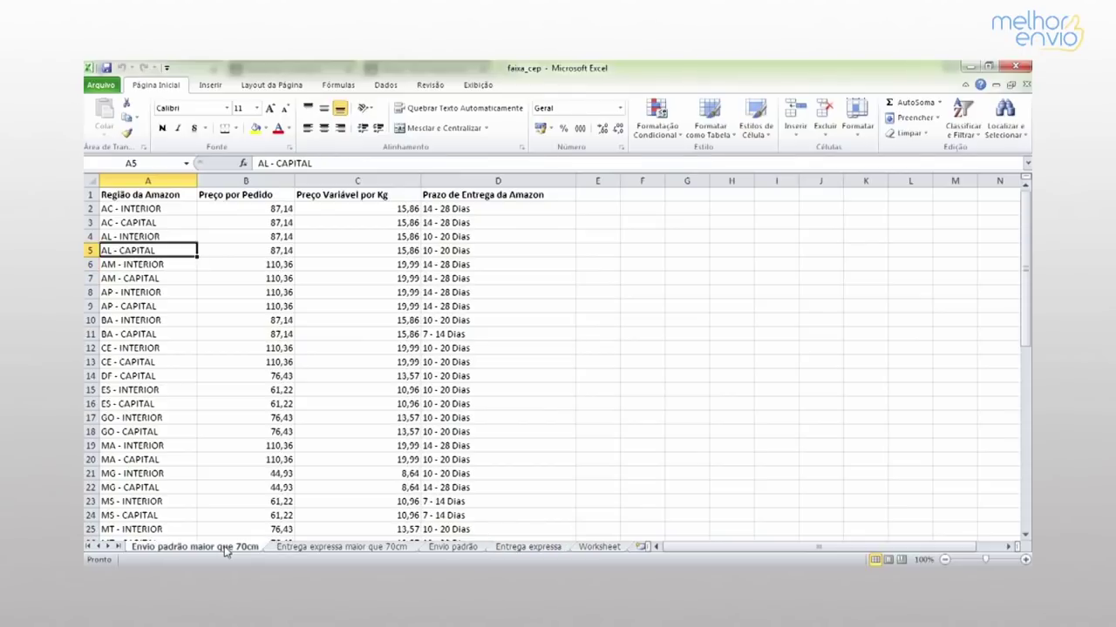
pyautogui.click(345, 547)
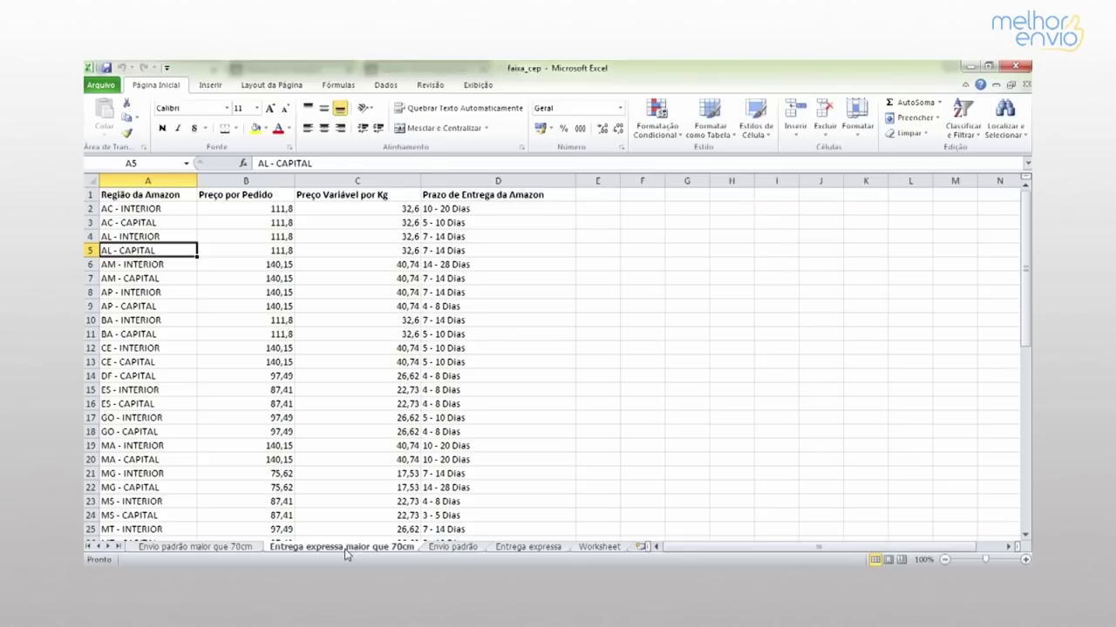
pyautogui.click(159, 332)
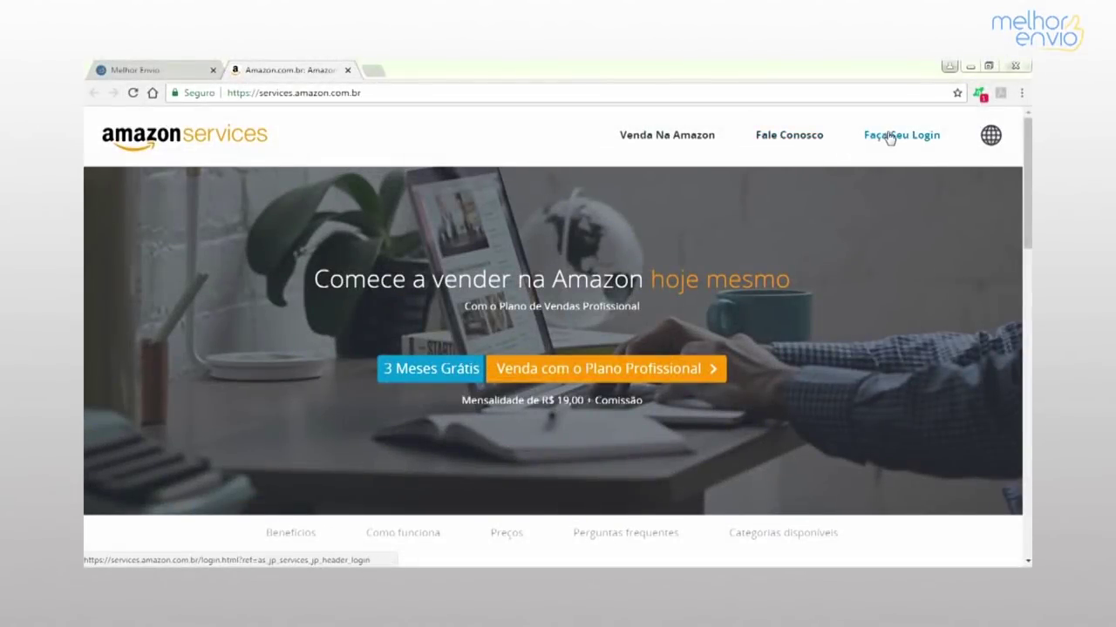
# Sign in to Amazon Seller Central from the Amazon Services site and open the shipping settings
pyautogui.click(891, 137)
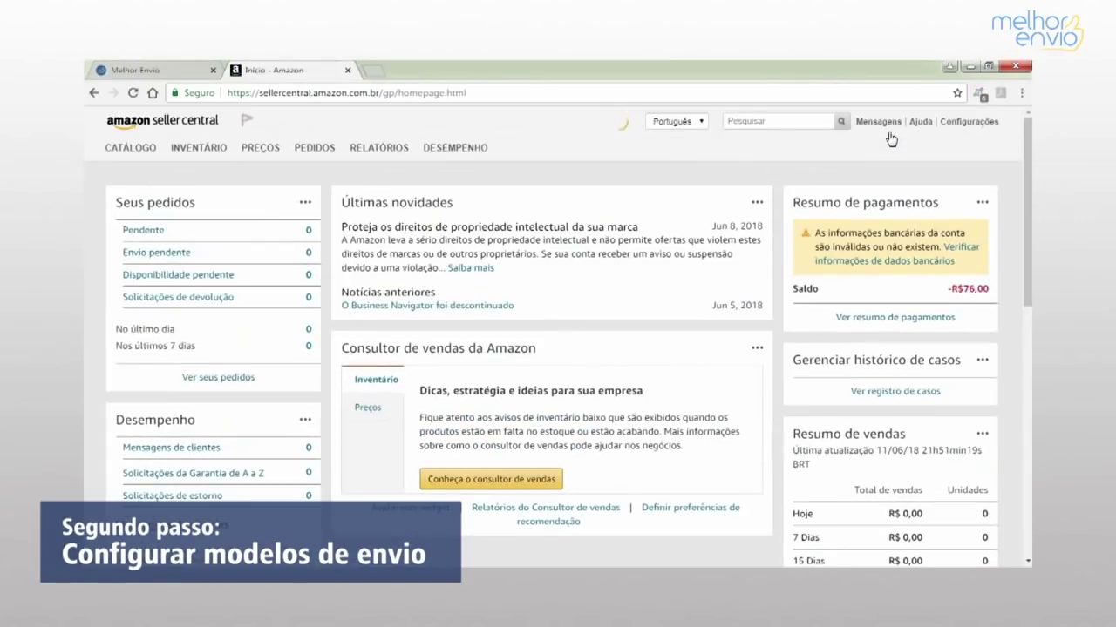
pyautogui.moveTo(959, 121)
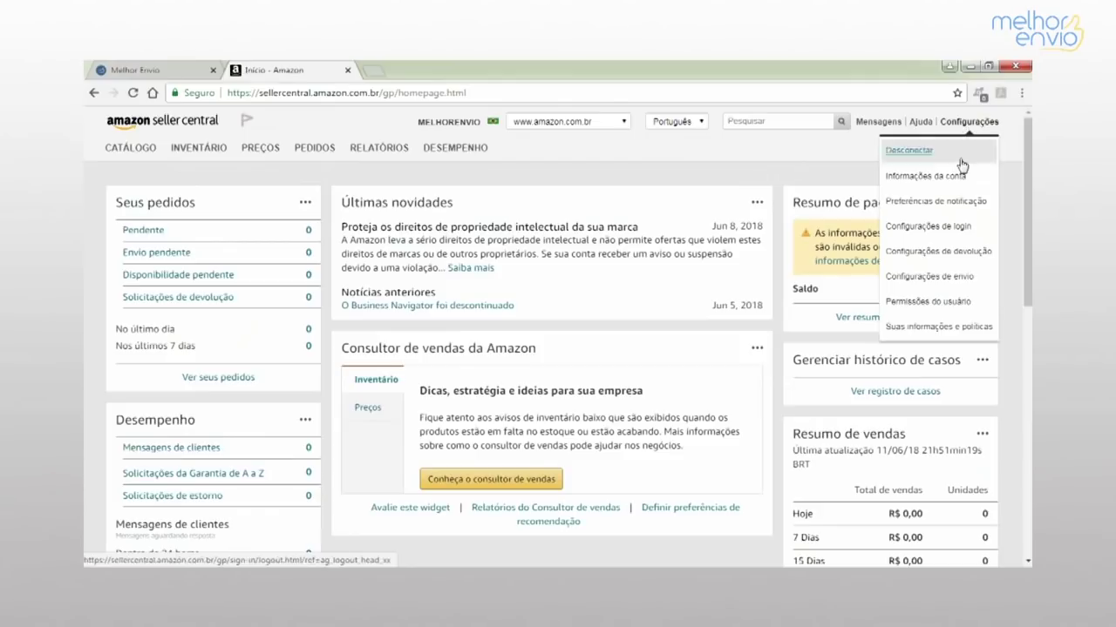
pyautogui.click(965, 279)
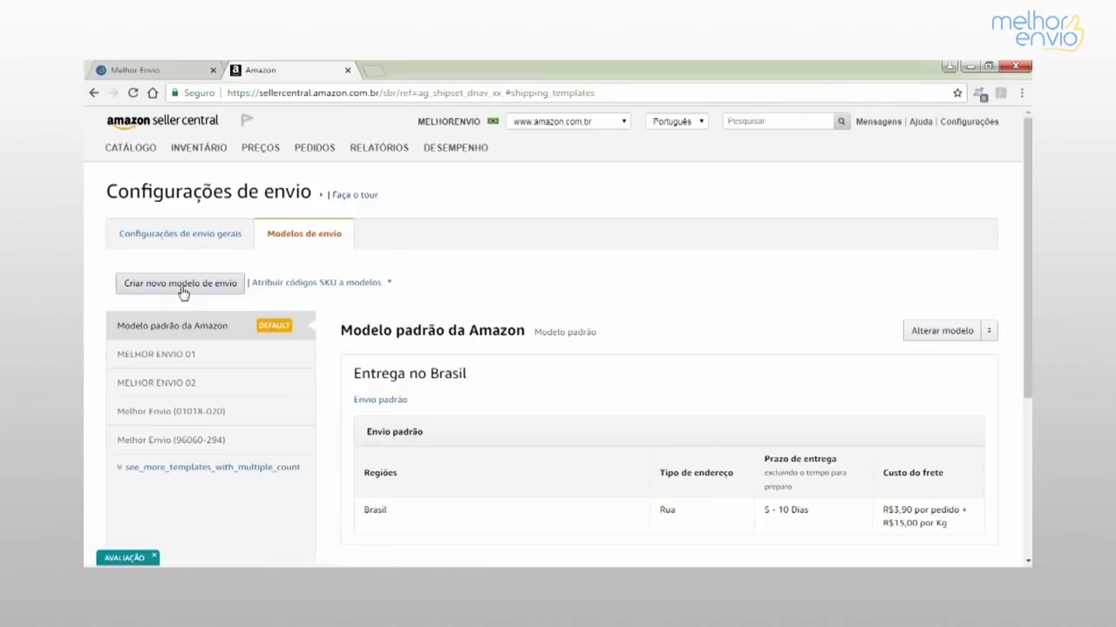
# Create a new, blank shipping template named MELHOR ENVIO
pyautogui.click(183, 290)
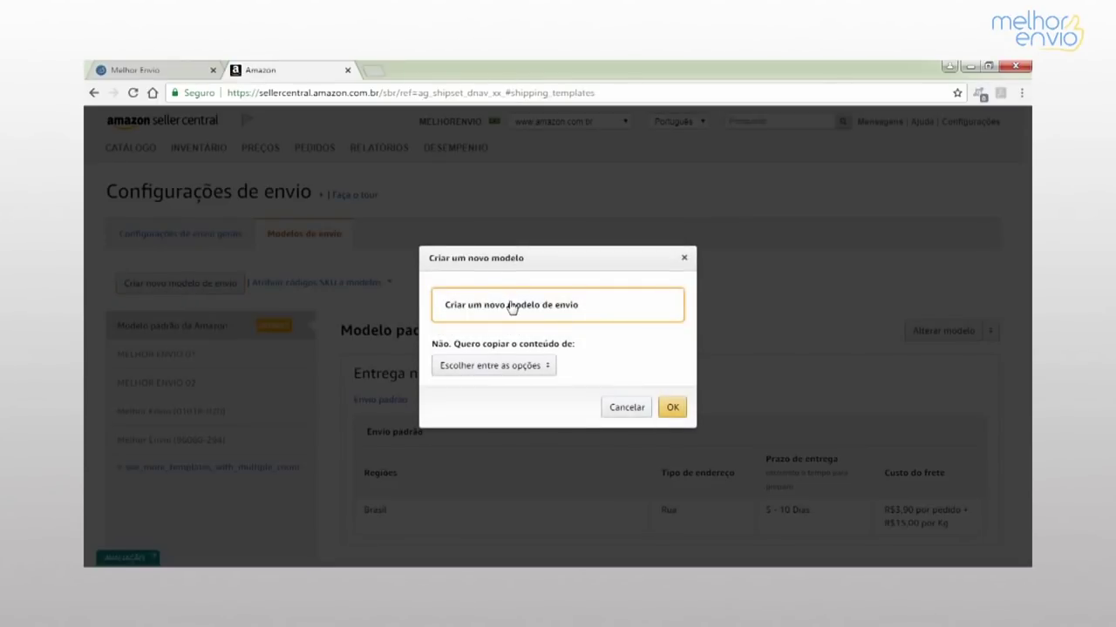
pyautogui.click(674, 409)
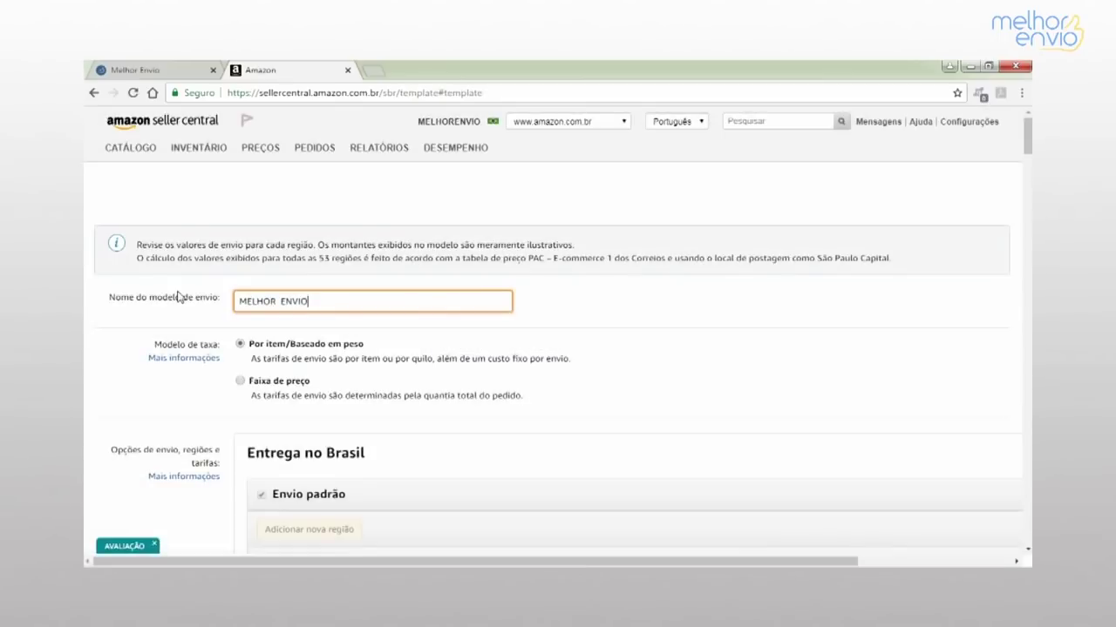
pyautogui.click(460, 326)
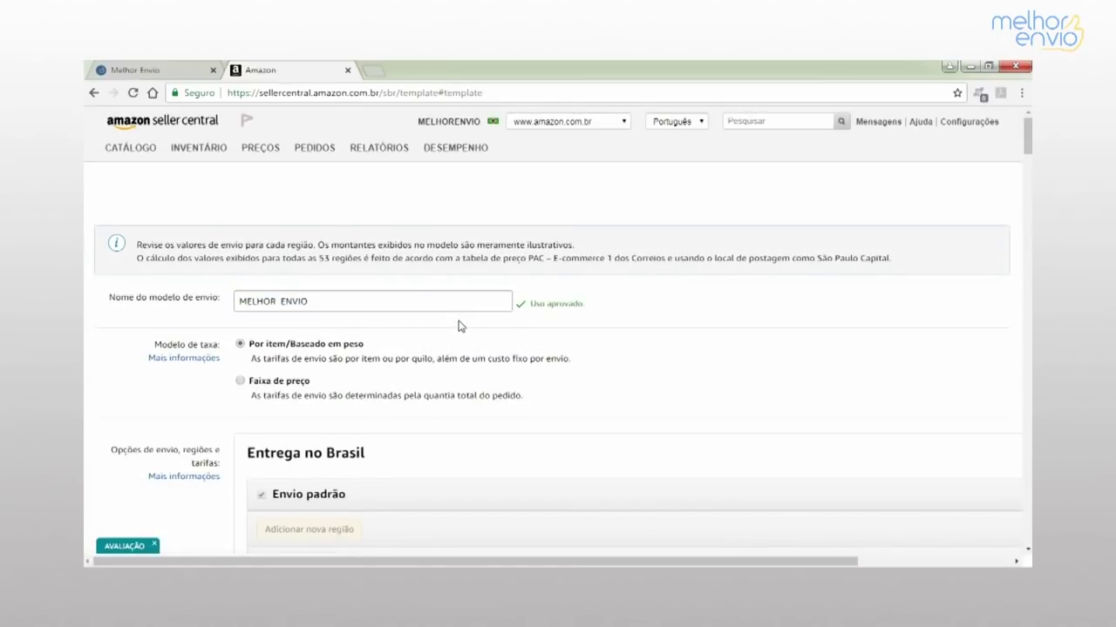
# Set the Distrito Federal standard shipping to a 10 - 20 Dias delivery time and R$ 56,40 per order
pyautogui.scroll(-3, 460, 325)
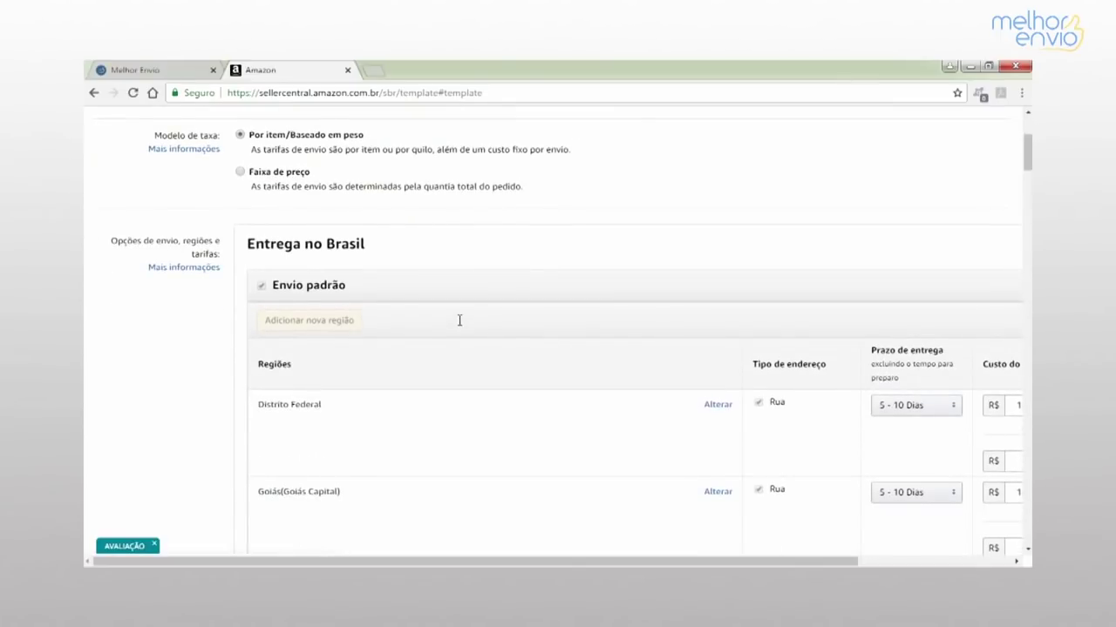
pyautogui.scroll(-2, 460, 320)
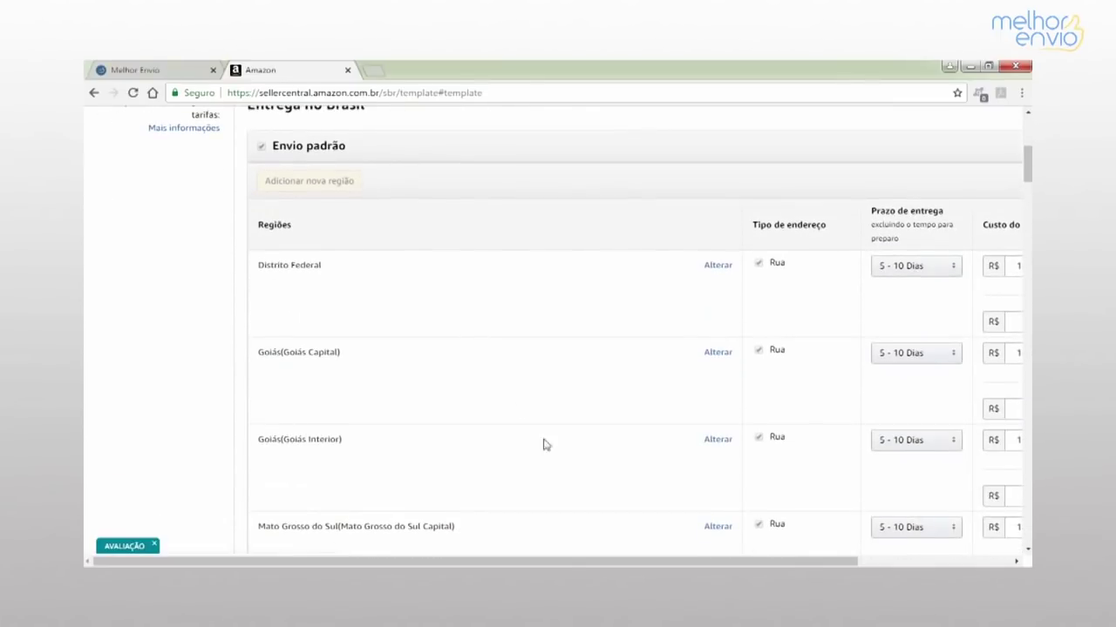
pyautogui.moveTo(578, 560); pyautogui.dragTo(642, 560)
pyautogui.moveTo(1028, 172)
pyautogui.mouseDown()
pyautogui.moveTo(1028, 220)
pyautogui.moveTo(1029, 161)
pyautogui.mouseUp()
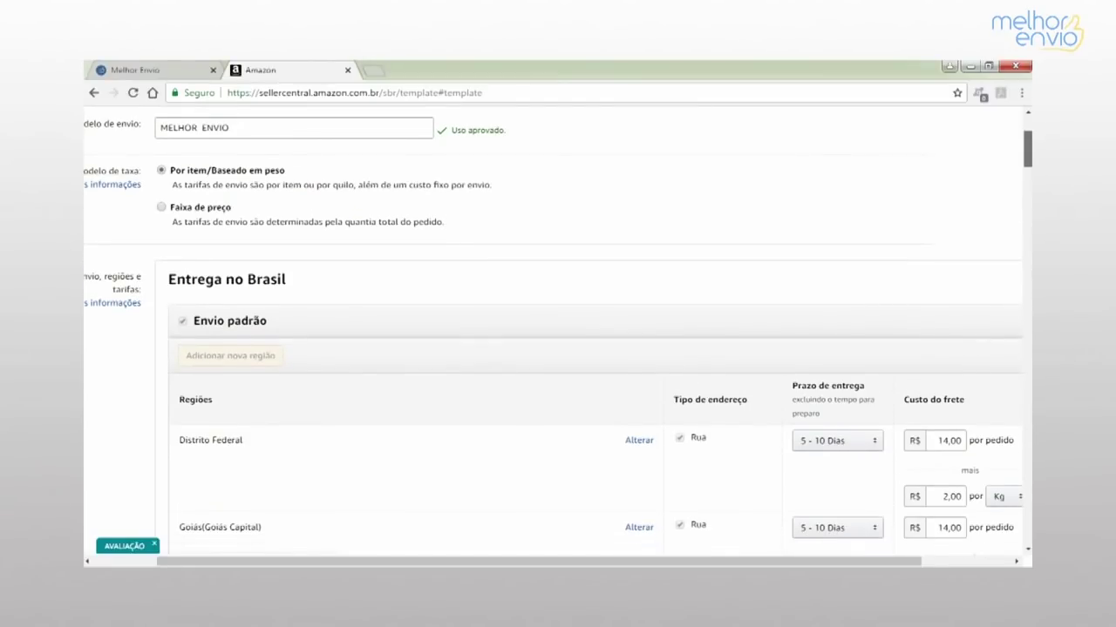
pyautogui.moveTo(806, 563); pyautogui.dragTo(859, 563)
pyautogui.scroll(-3, 1029, 160)
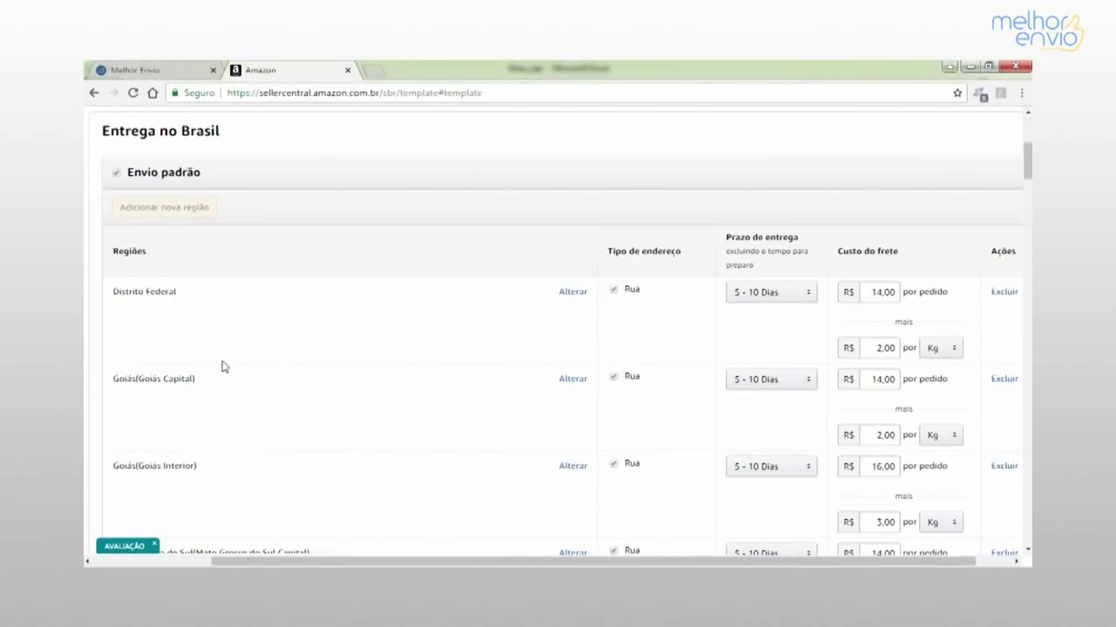
pyautogui.click(751, 300)
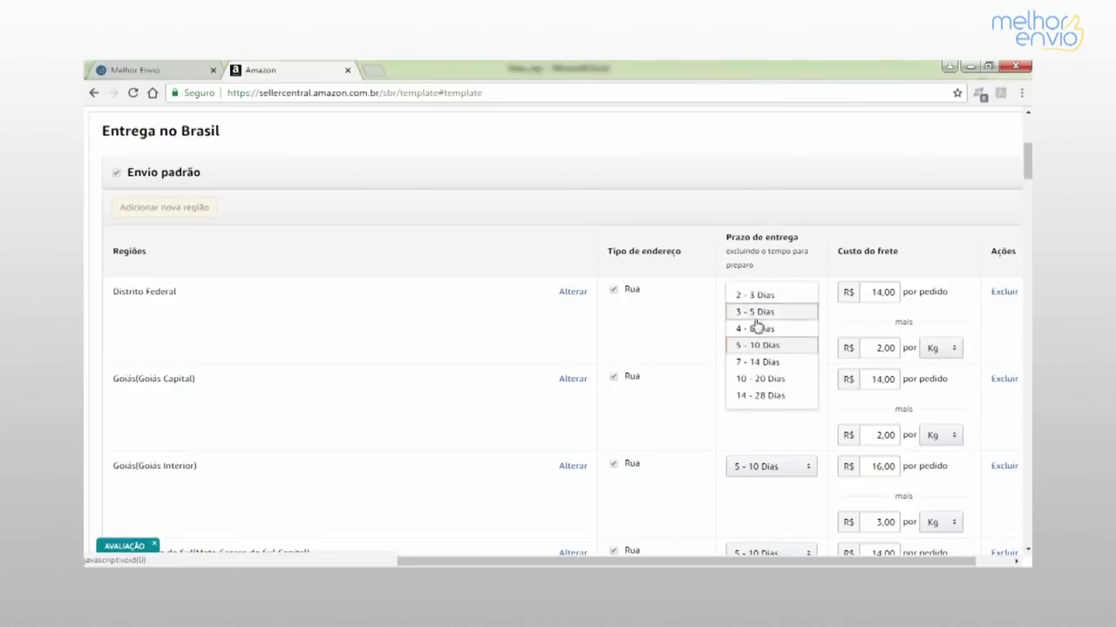
pyautogui.click(762, 378)
pyautogui.moveTo(874, 295); pyautogui.dragTo(929, 308)
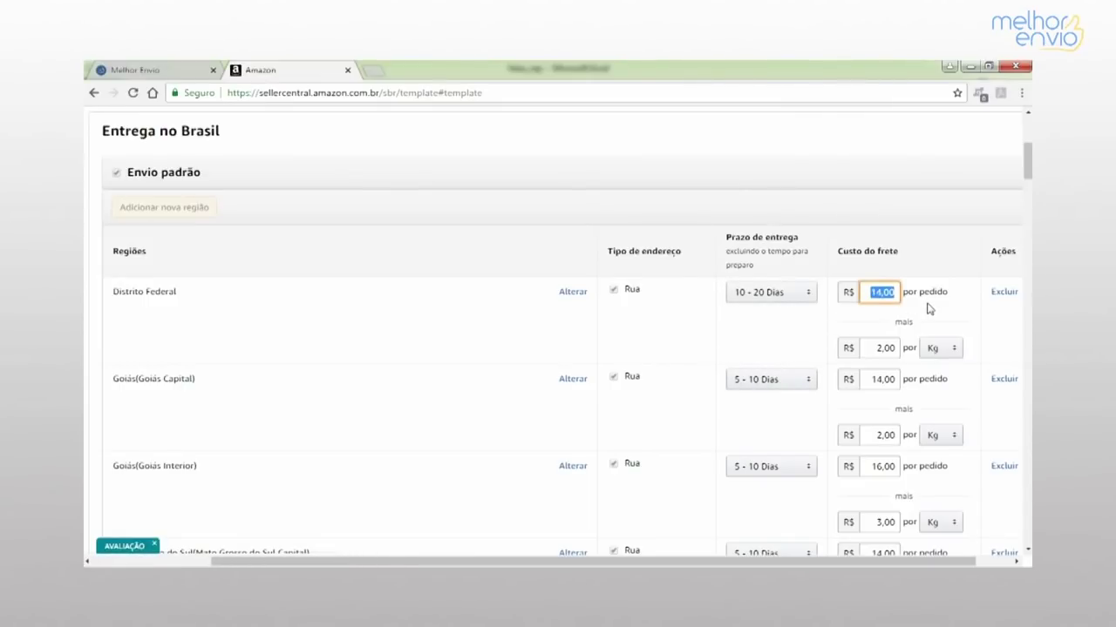
pyautogui.write('56,40')
pyautogui.click(854, 329)
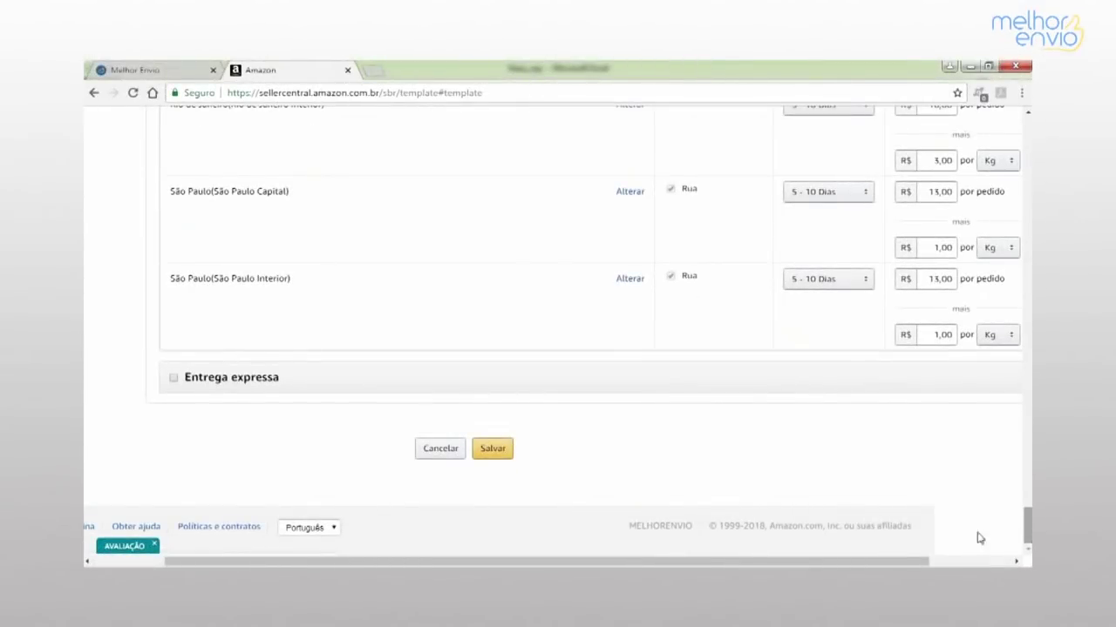
# Enable Entrega expressa and replace its Brasil region with only Goiás Capital
pyautogui.click(172, 380)
pyautogui.scroll(-2, 737, 416)
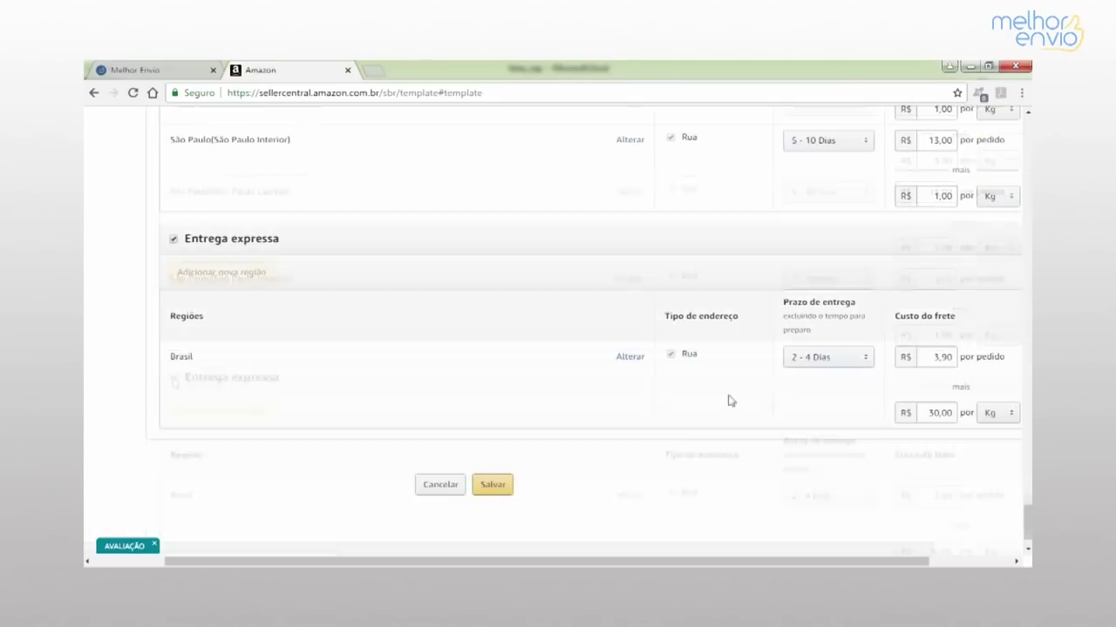
pyautogui.click(627, 359)
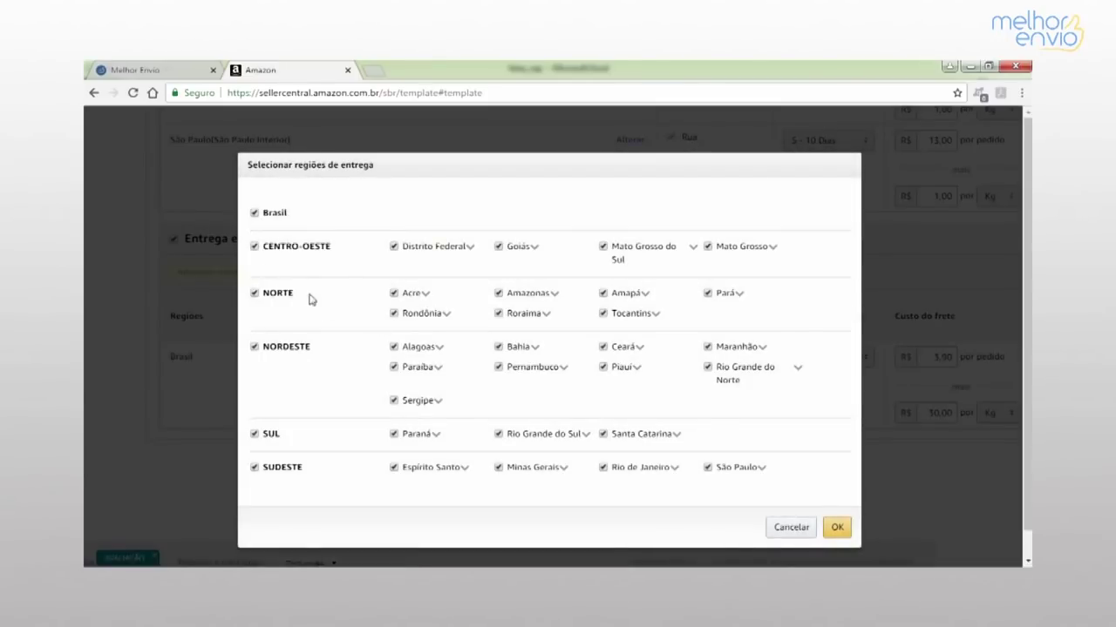
pyautogui.click(255, 213)
pyautogui.click(534, 247)
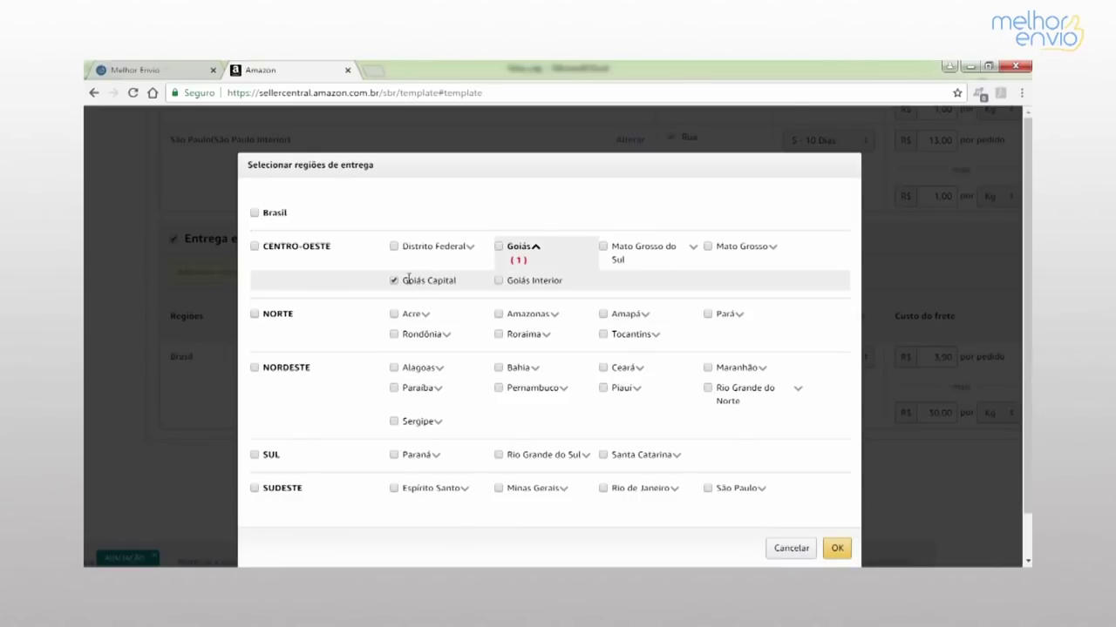
pyautogui.moveTo(406, 278); pyautogui.dragTo(457, 280)
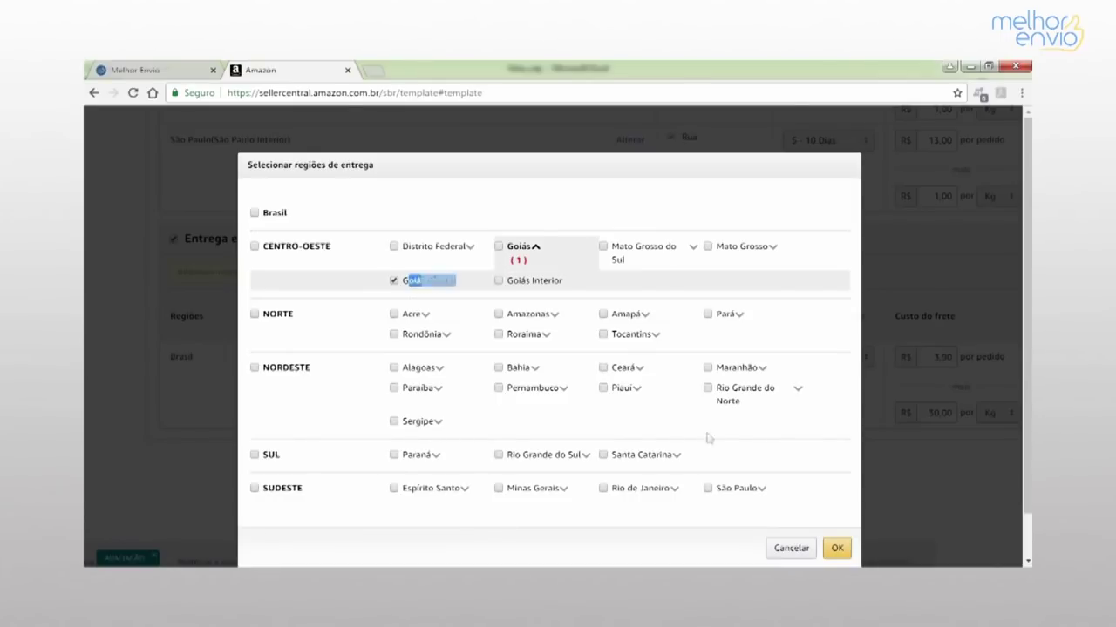
pyautogui.click(837, 548)
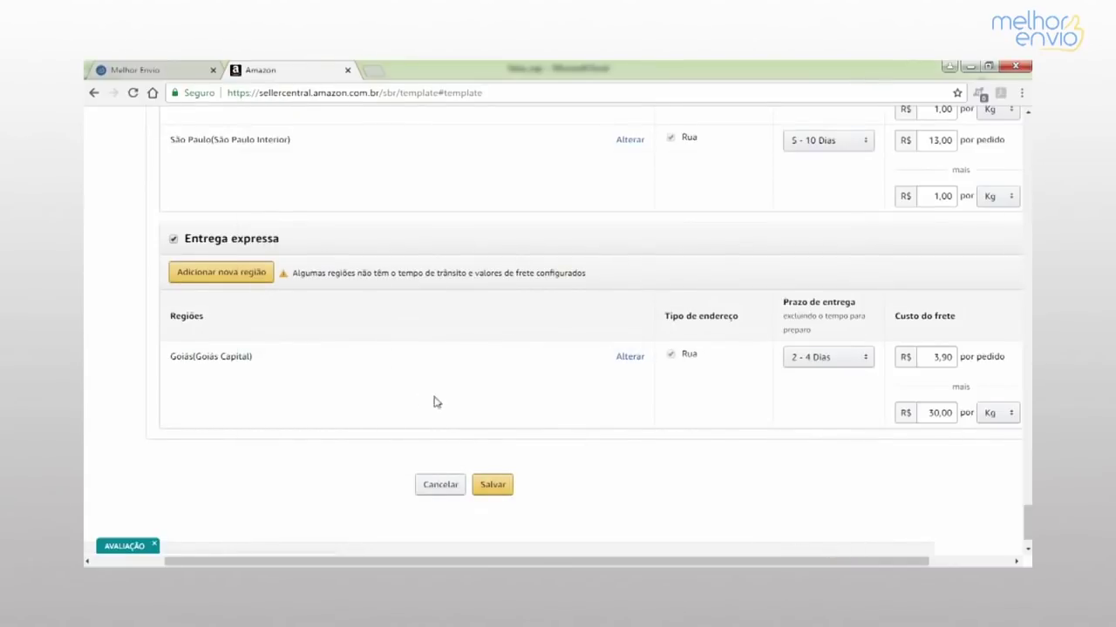
# Add Goiás Interior as a new region under Entrega expressa
pyautogui.click(226, 277)
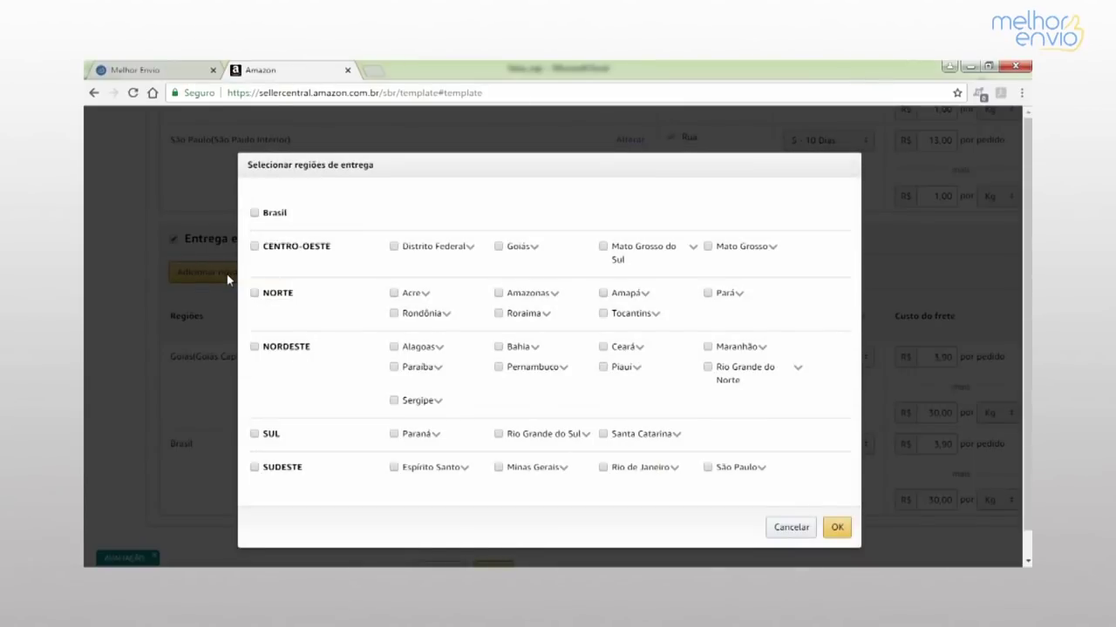
pyautogui.click(498, 247)
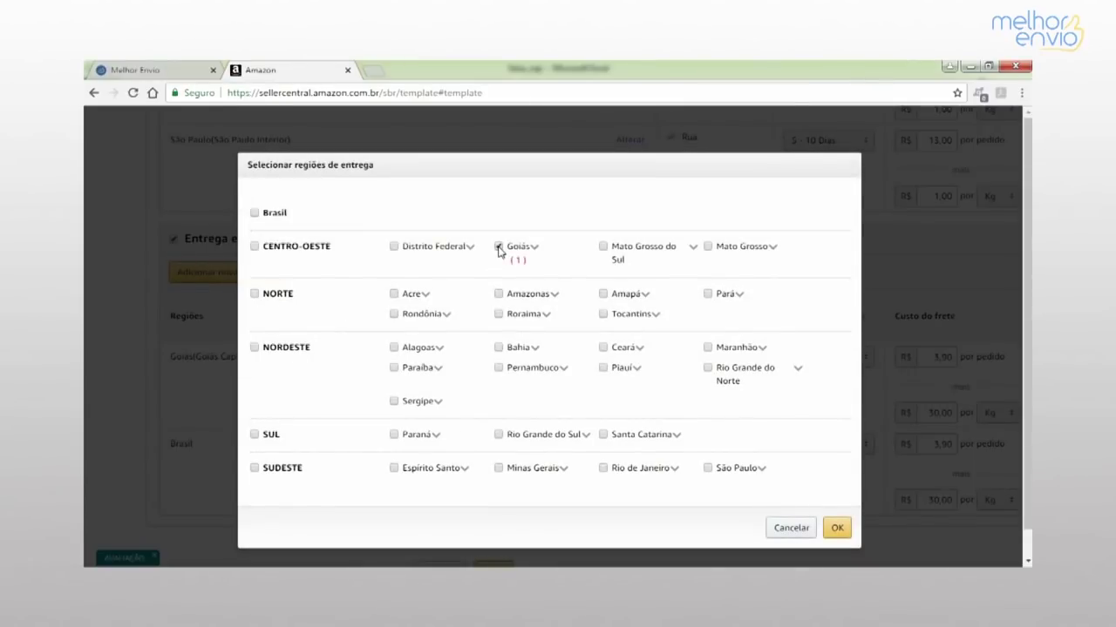
pyautogui.click(523, 251)
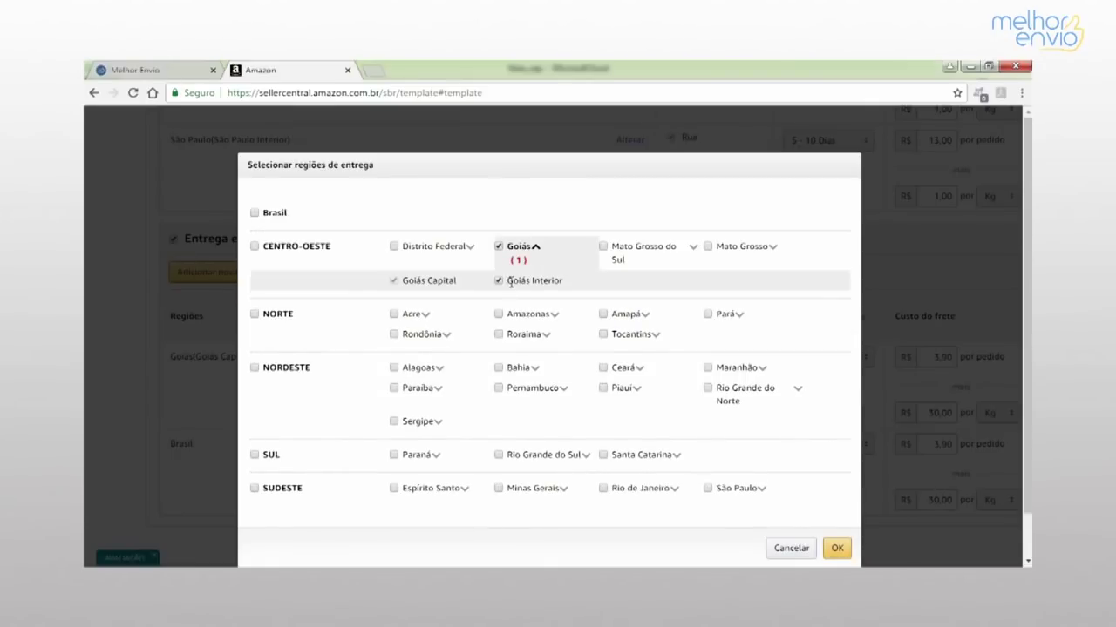
pyautogui.moveTo(520, 282); pyautogui.dragTo(560, 283)
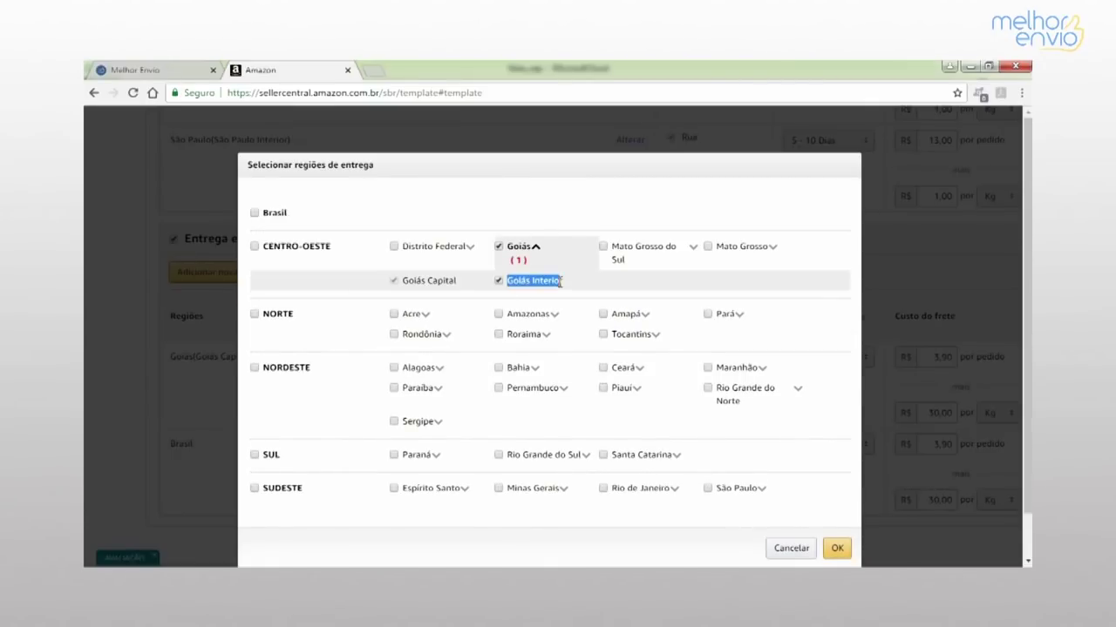
pyautogui.click(835, 551)
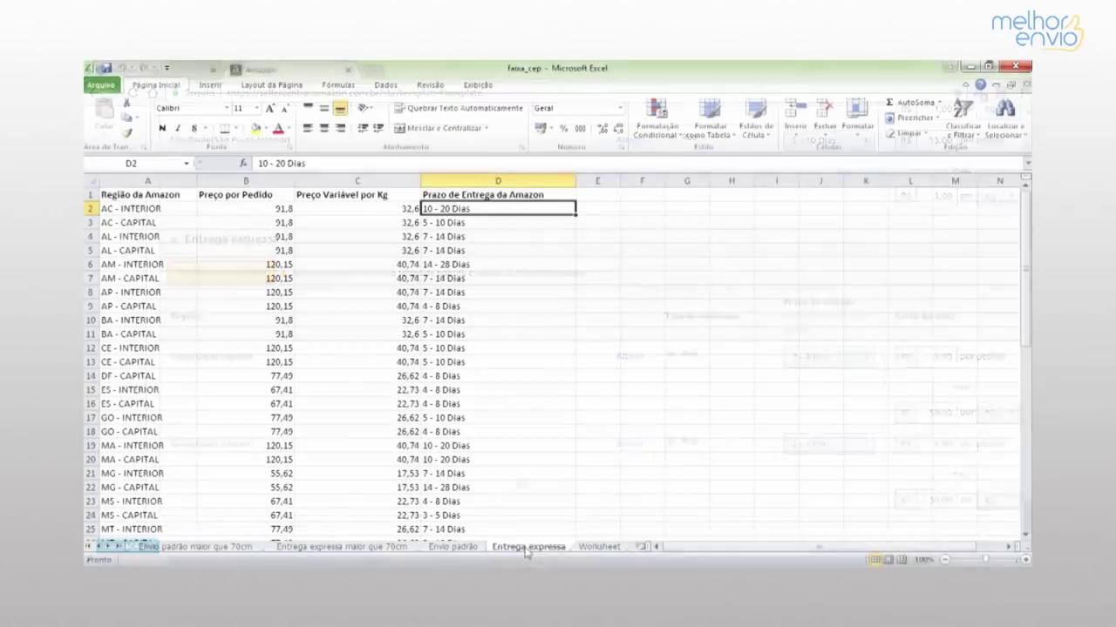
# Consult the GO - CAPITAL row in the Entrega expressa sheet, and set Goiás Capital express delivery to 1 - 3 Dias and R$ 10 per order
pyautogui.click(284, 433)
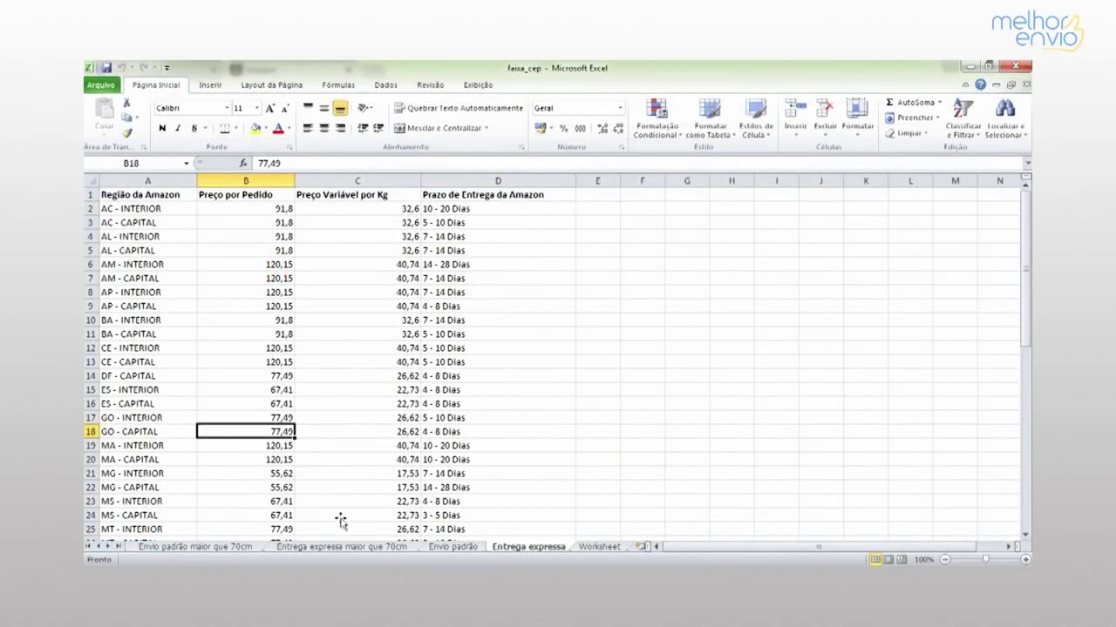
pyautogui.click(186, 504)
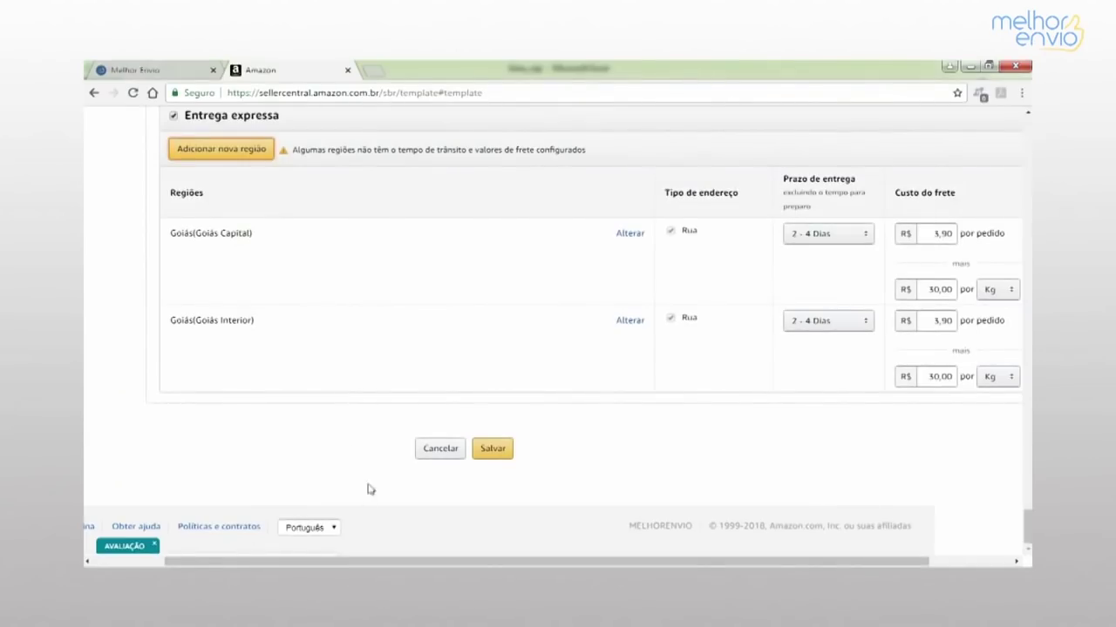
pyautogui.click(828, 236)
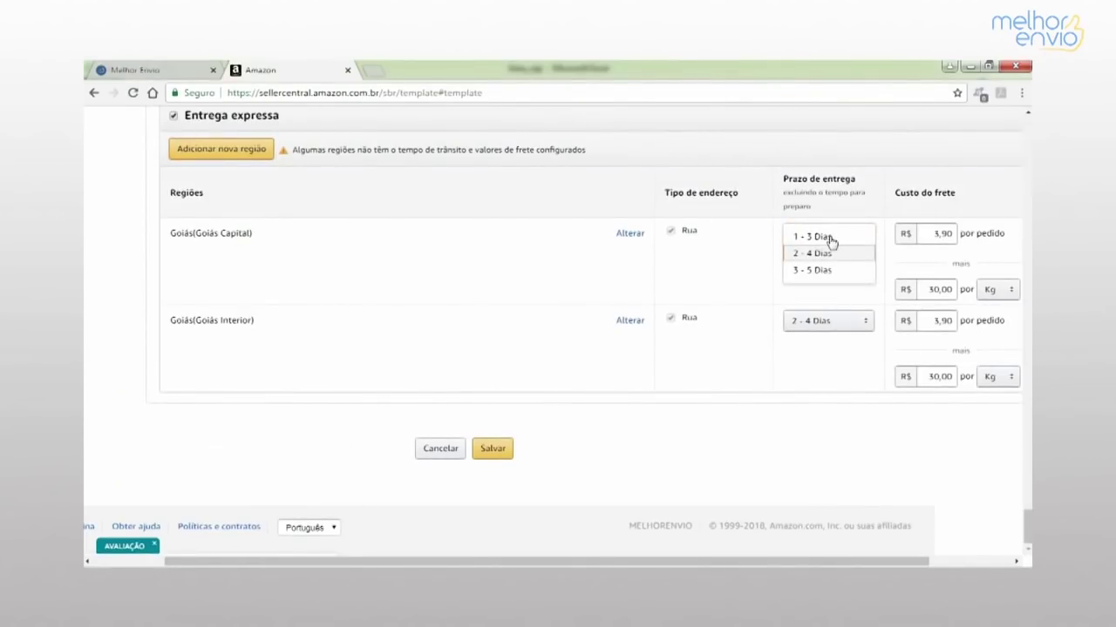
pyautogui.click(830, 237)
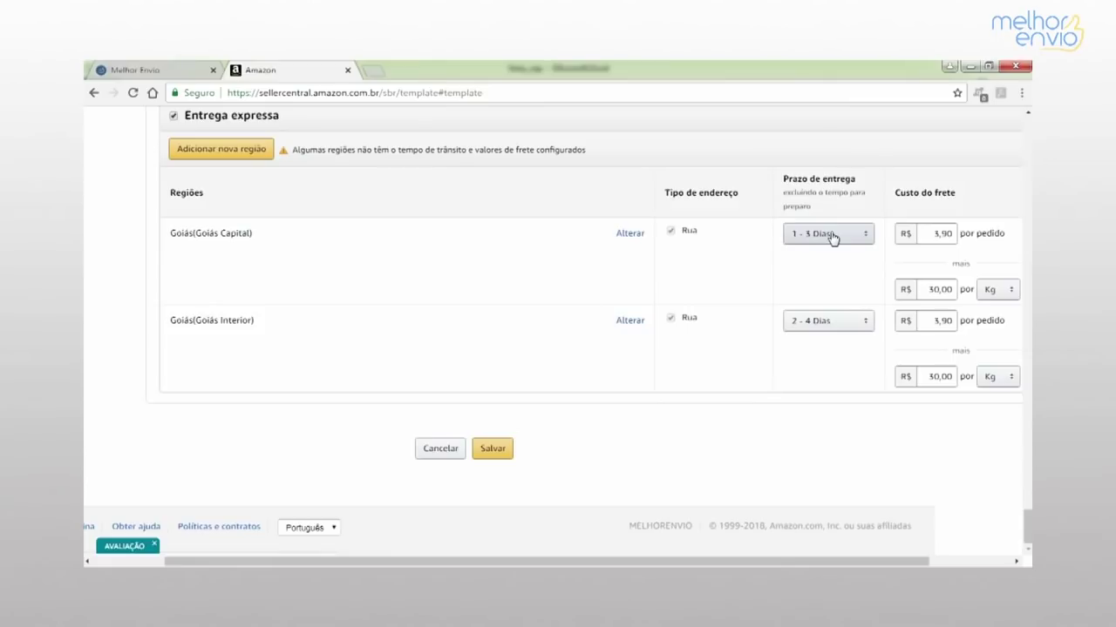
pyautogui.hotkey('alt', 'Tab')
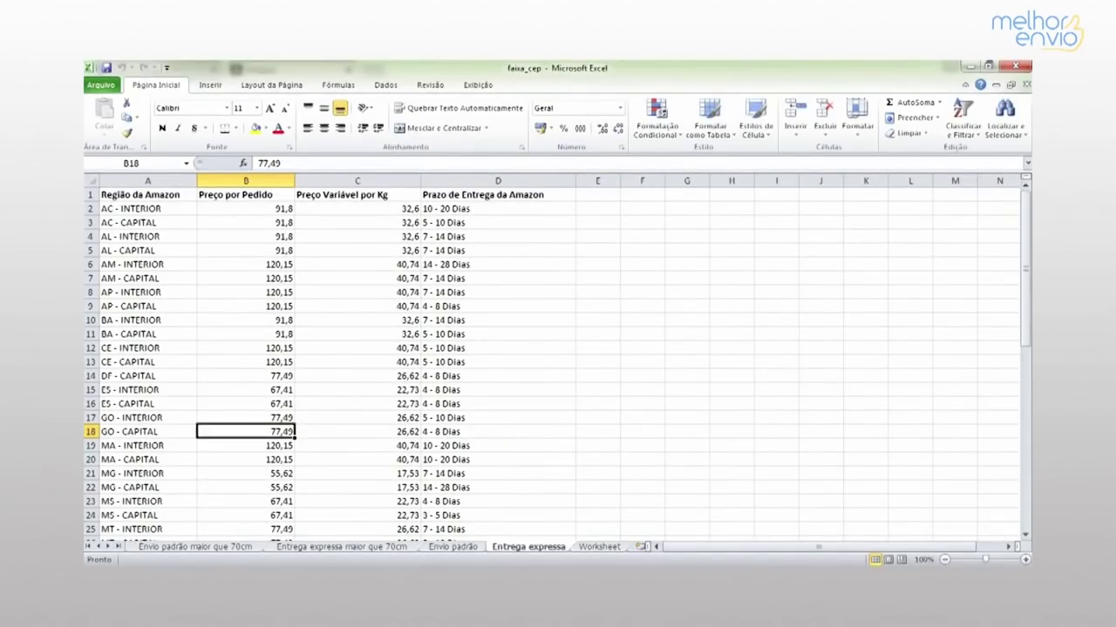
pyautogui.click(186, 503)
pyautogui.moveTo(935, 231); pyautogui.dragTo(966, 235)
pyautogui.write('10')
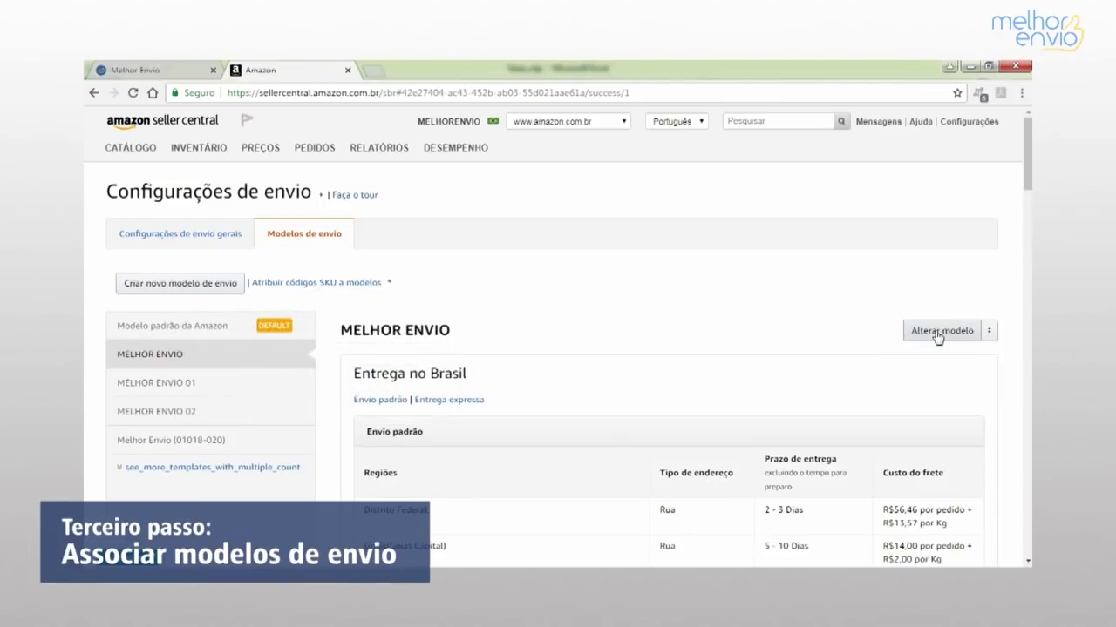
# Open the TESTE air conditioner listing from the inventory for editing and choose MELHOR ENVIO as its shipping template
pyautogui.moveTo(198, 149)
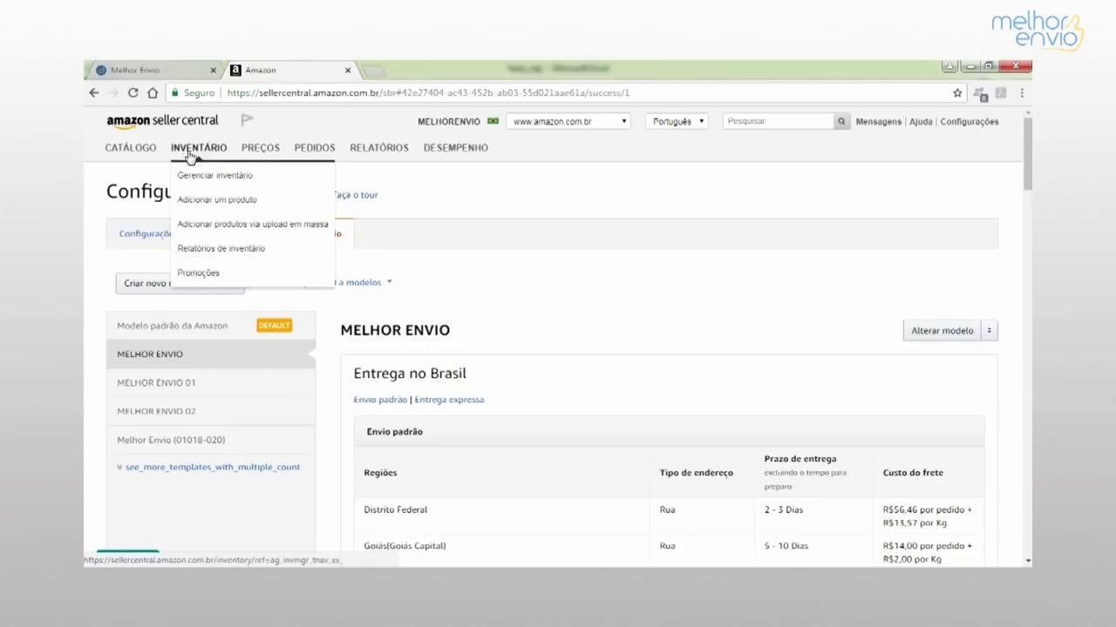
pyautogui.click(196, 179)
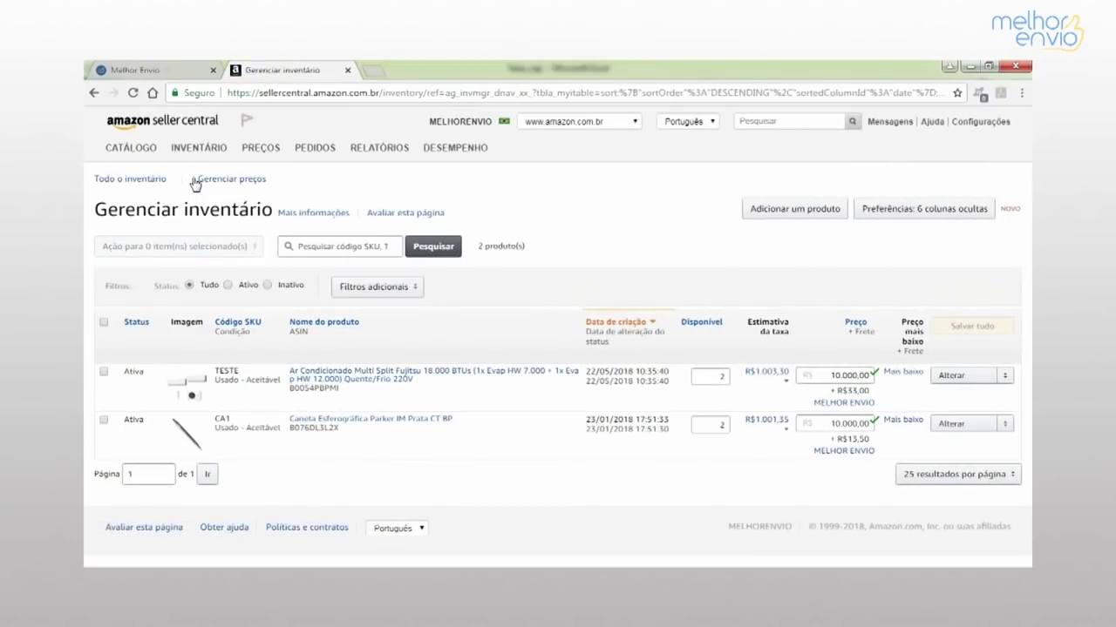
pyautogui.click(952, 378)
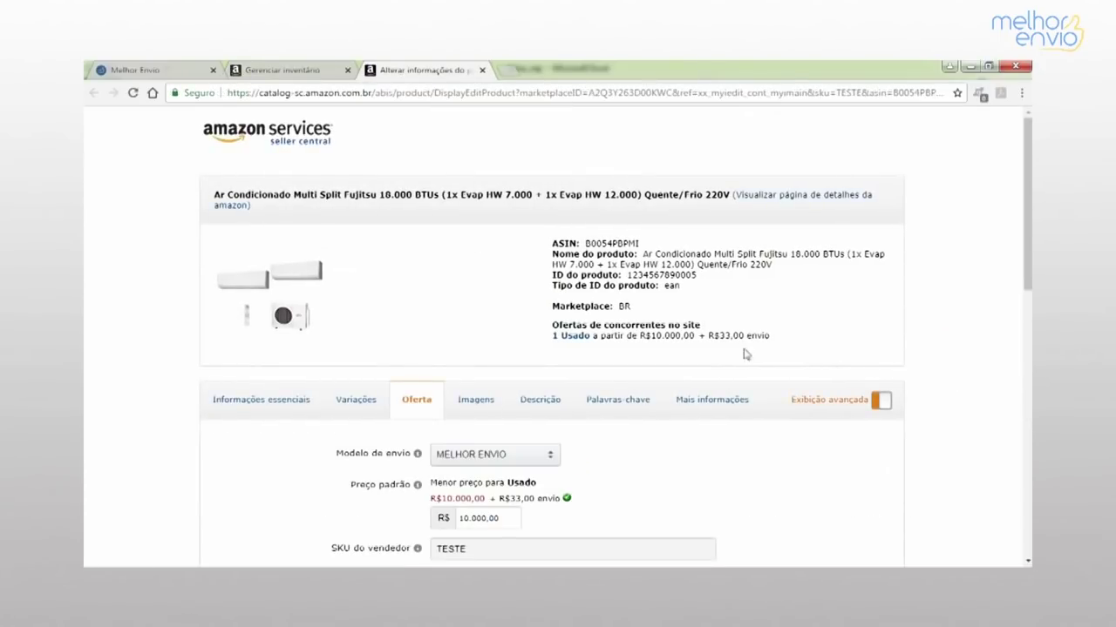
pyautogui.scroll(-2, 225, 409)
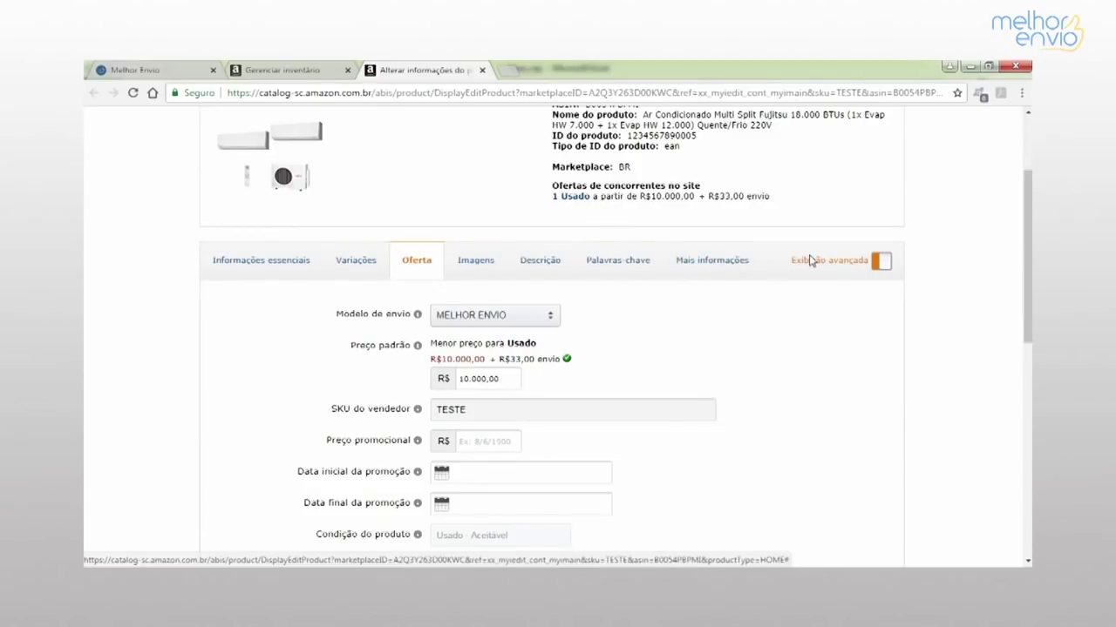
pyautogui.click(494, 317)
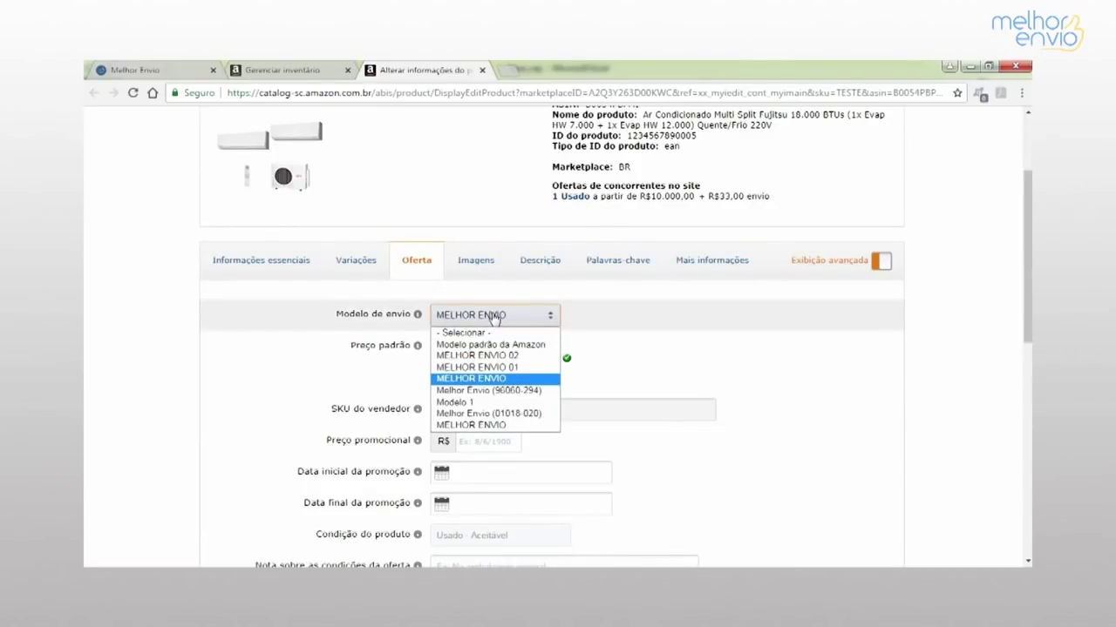
pyautogui.click(494, 380)
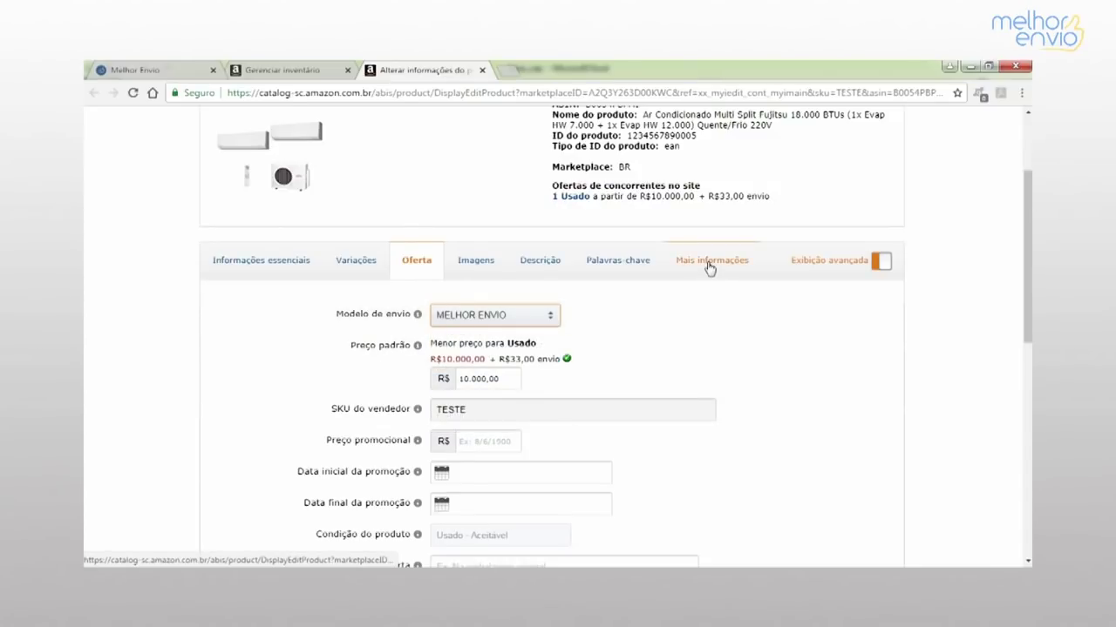
# Review the air conditioner's shipping weight in its additional information and save the product
pyautogui.click(709, 261)
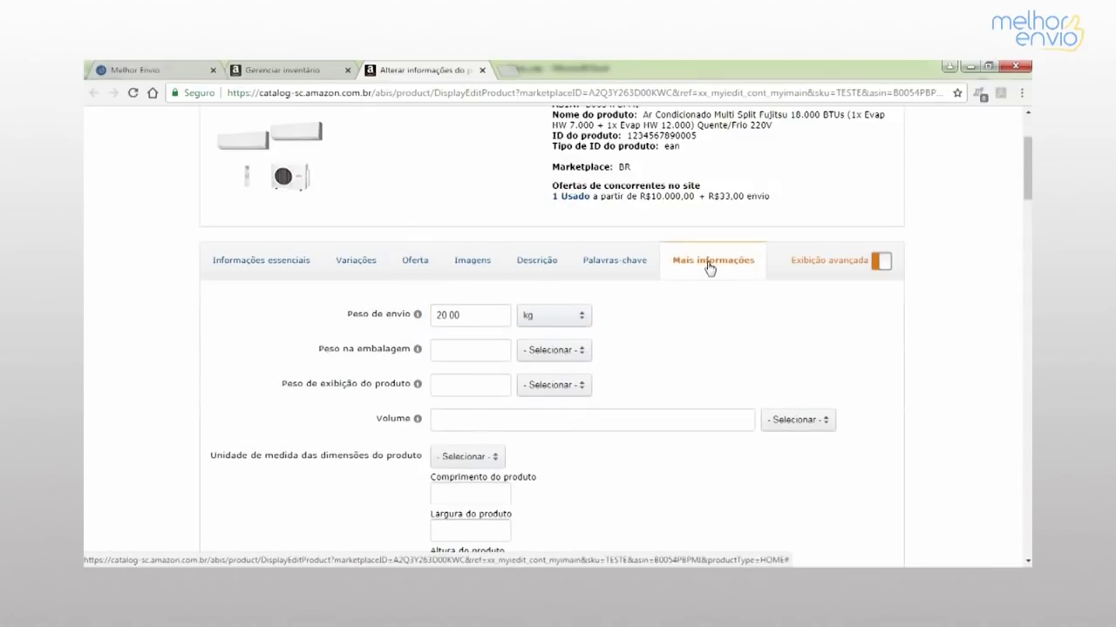
pyautogui.doubleClick(463, 317)
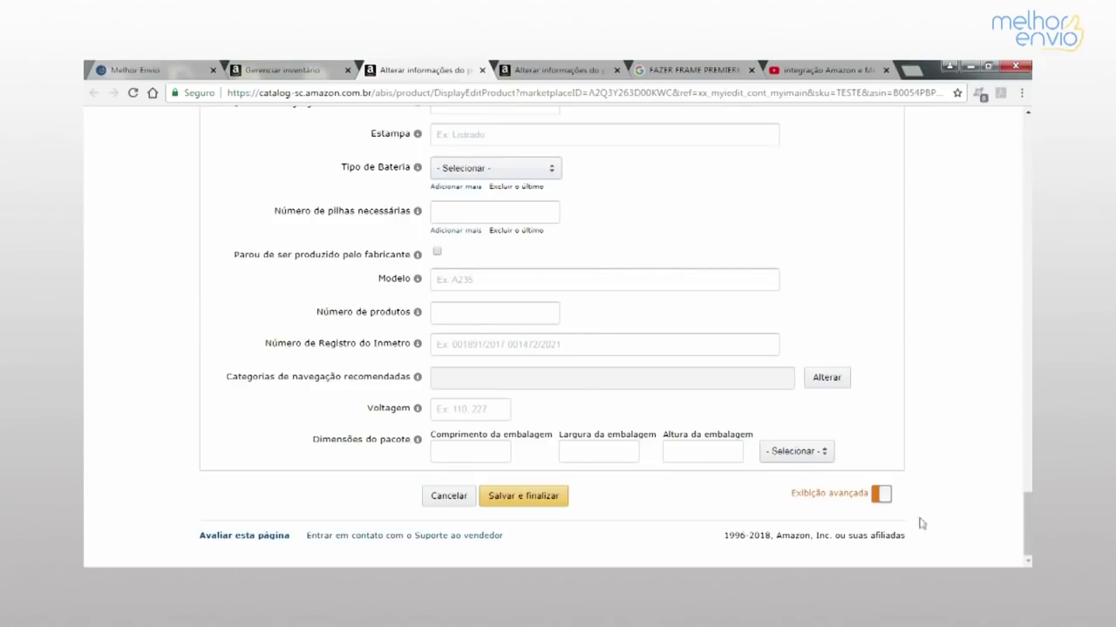
pyautogui.click(516, 497)
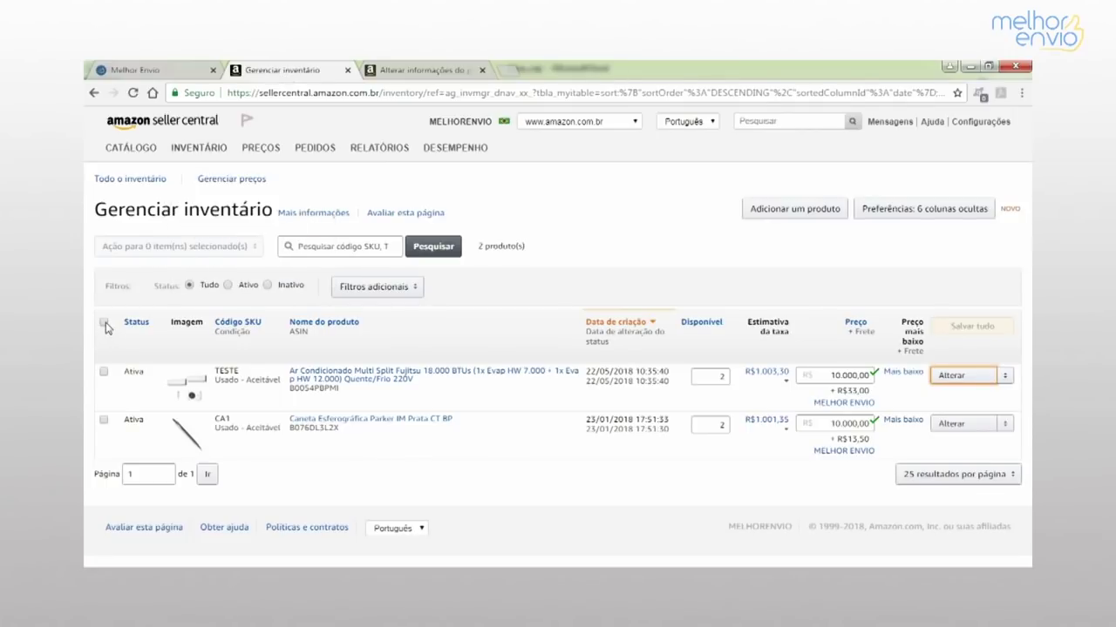
# Select all products in the inventory and change their shipping template to MELHOR ENVIO in bulk
pyautogui.click(104, 323)
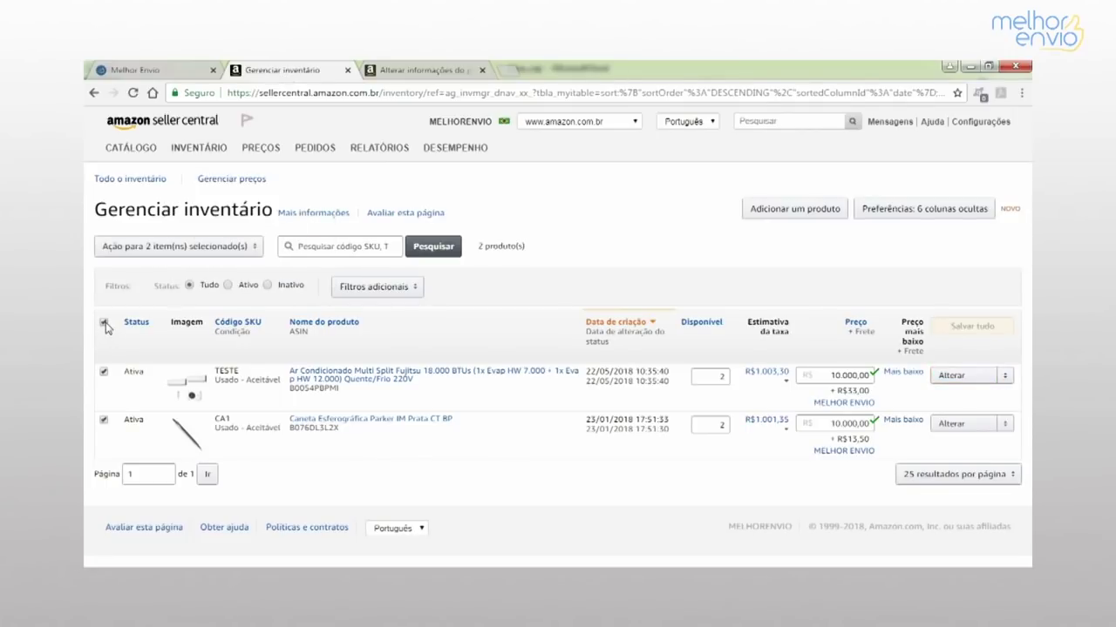
pyautogui.click(156, 247)
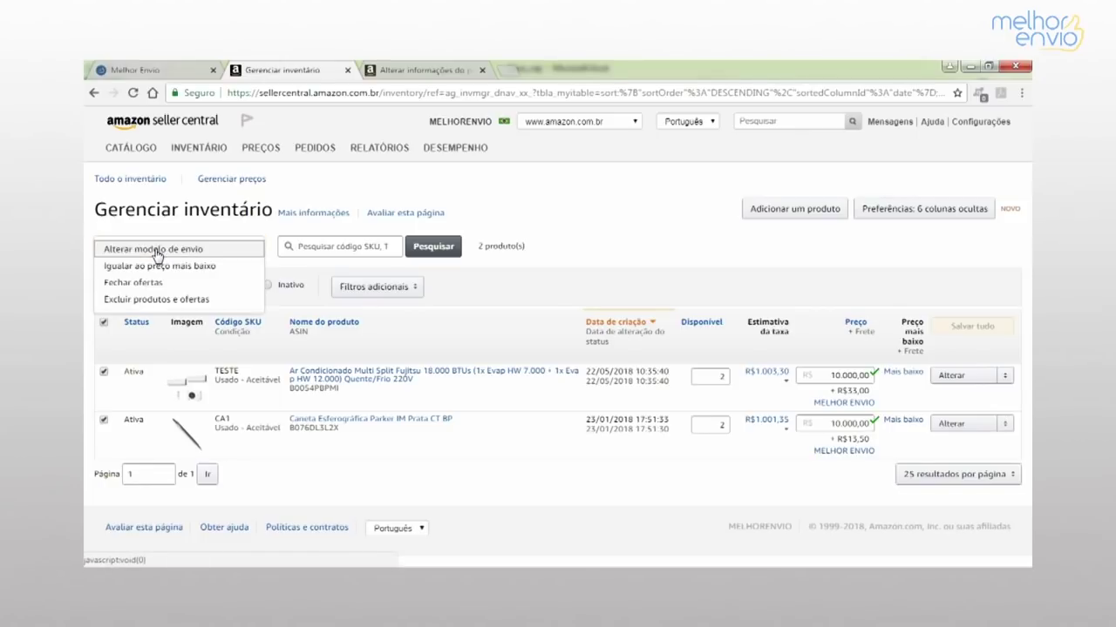
pyautogui.click(157, 251)
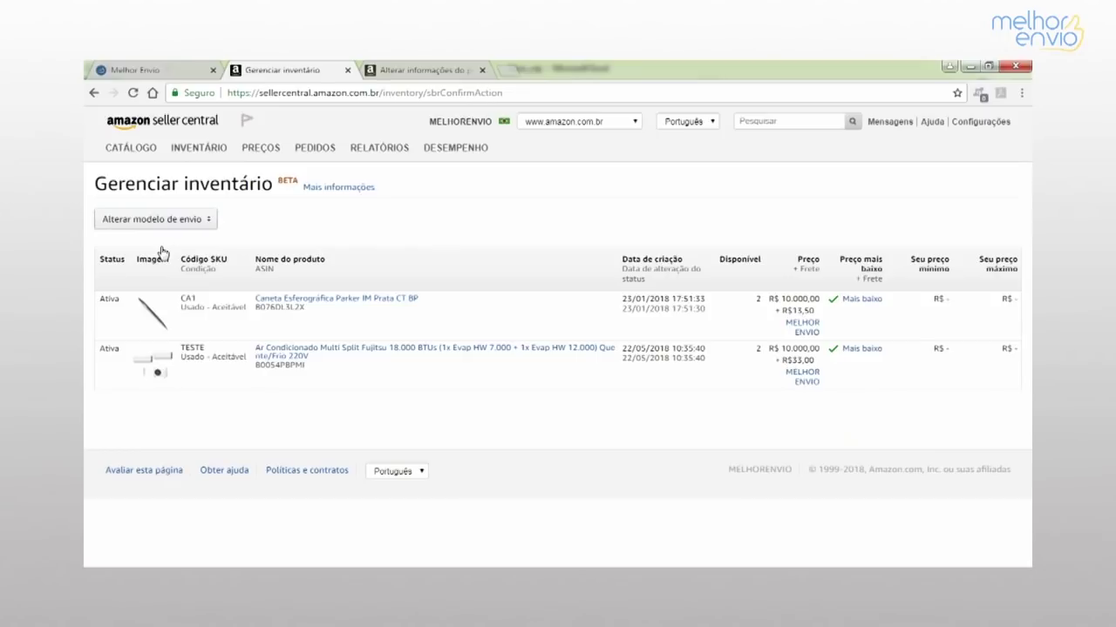
pyautogui.click(169, 221)
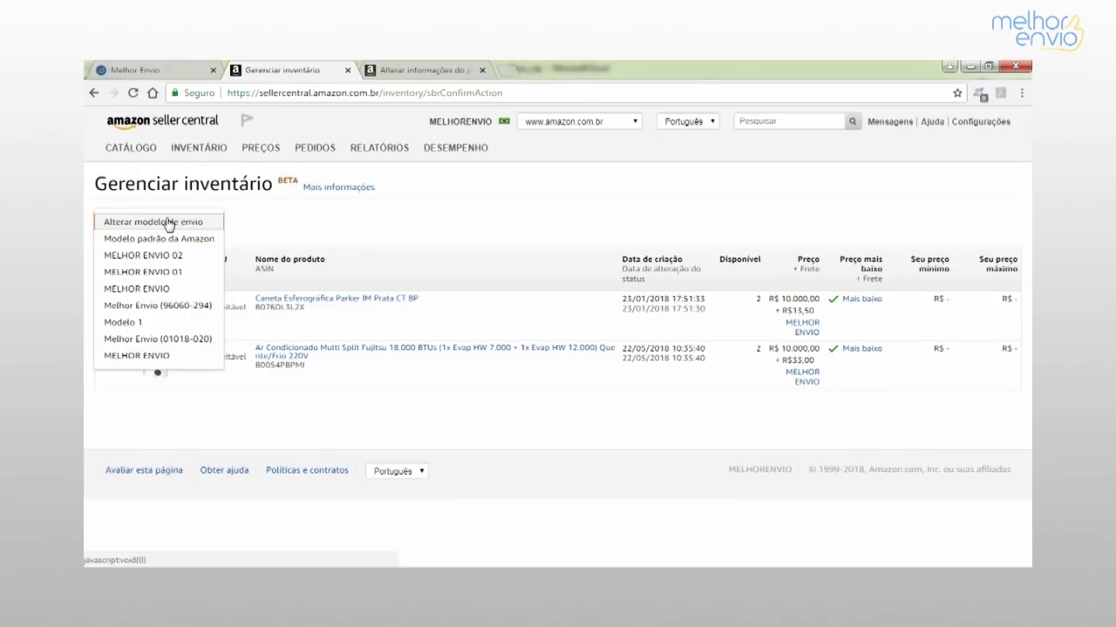
pyautogui.click(160, 288)
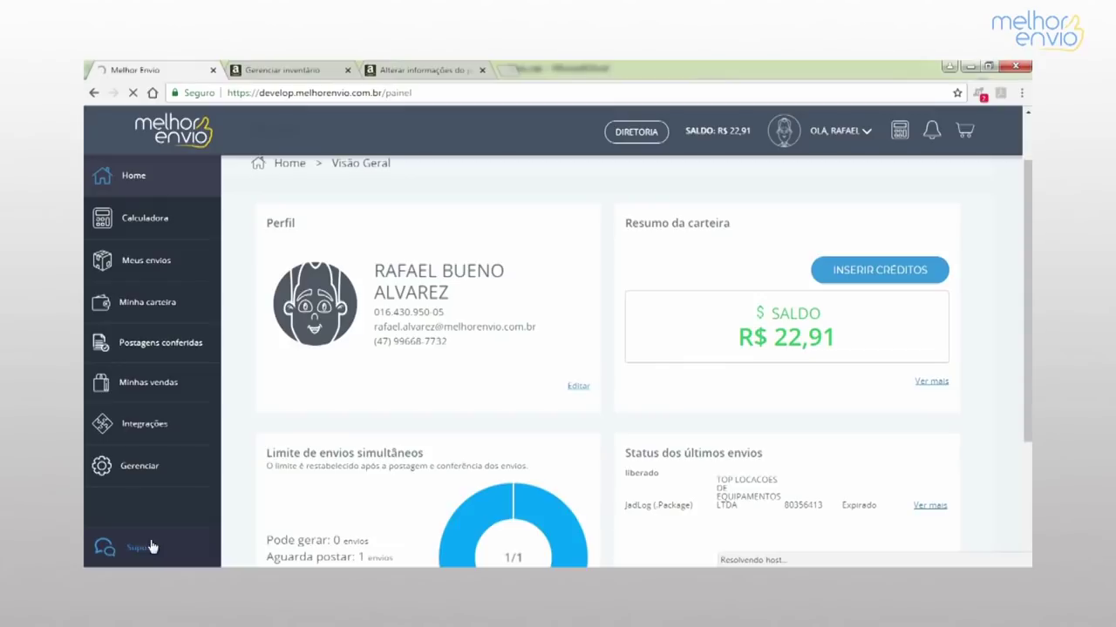
# Open the Suporte page in the Melhor Envio panel and view its contact options
pyautogui.click(152, 546)
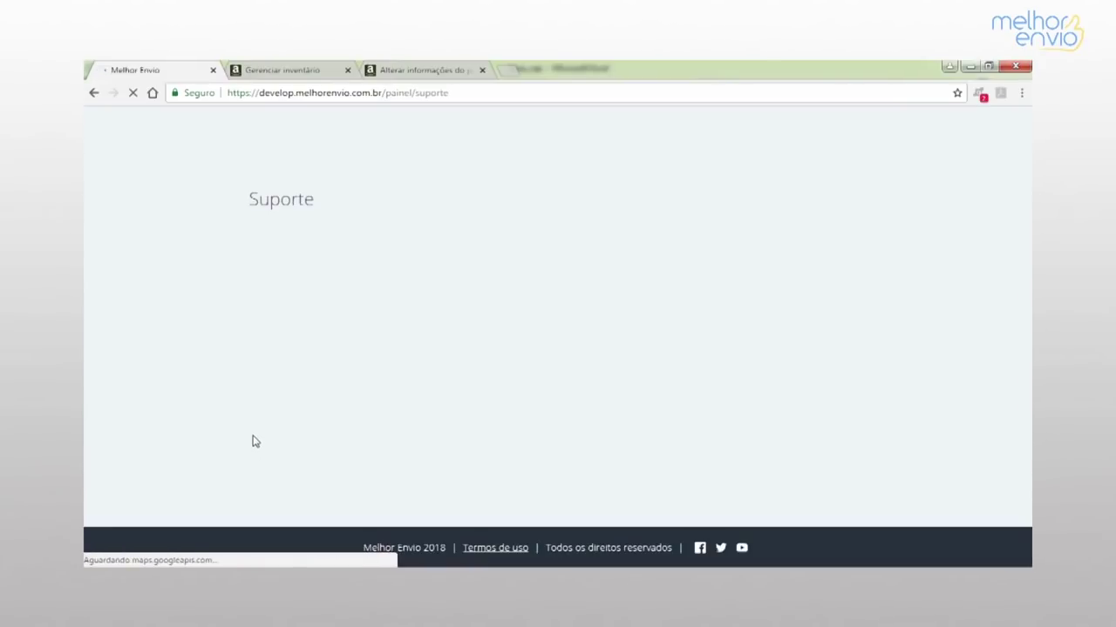
pyautogui.scroll(-1, 293, 343)
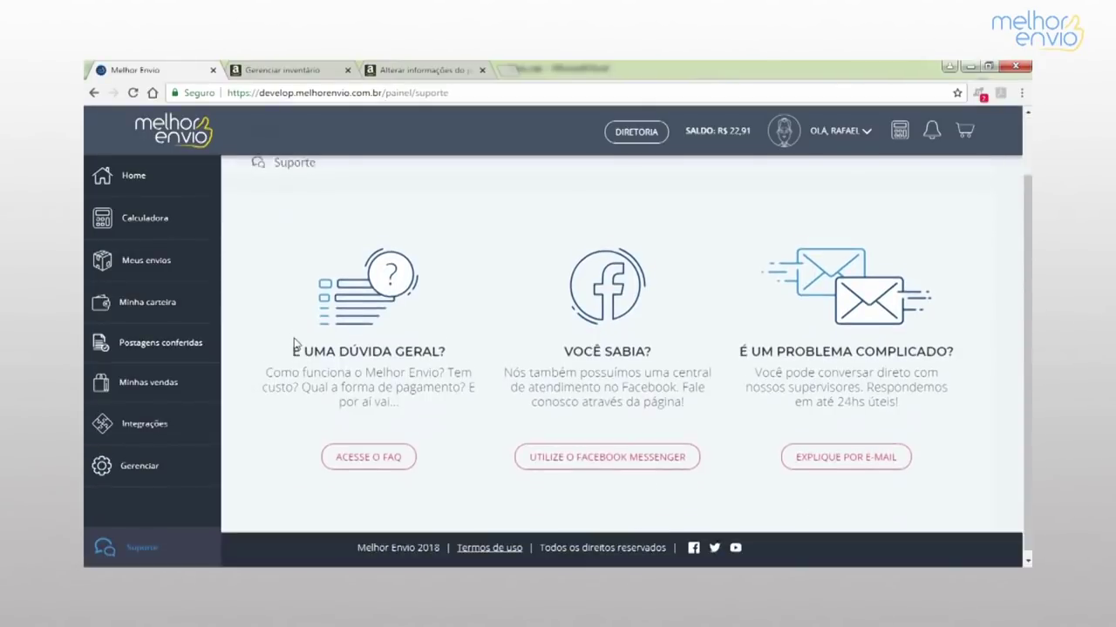